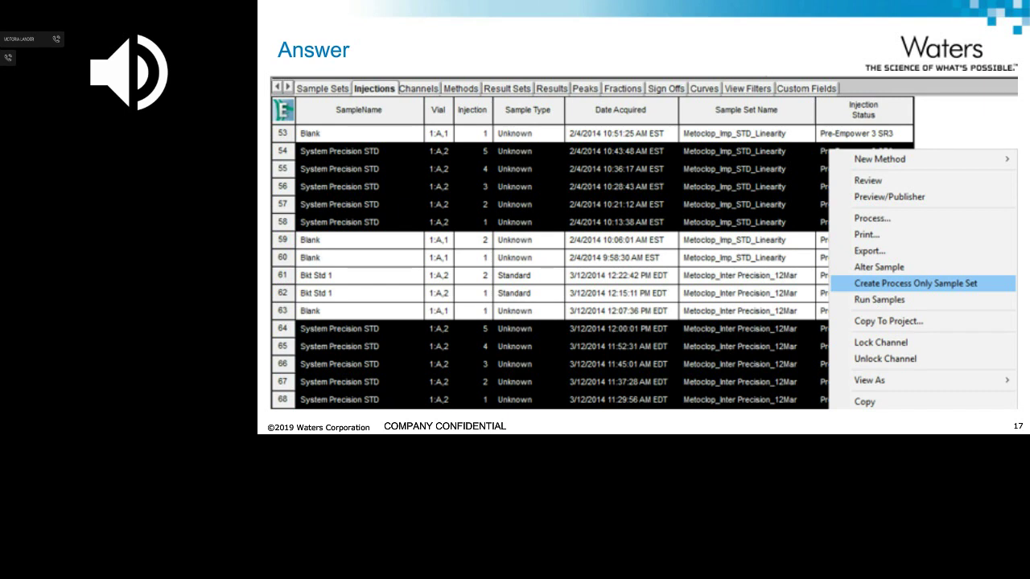
Step: Advance the presentation to the demo slide and switch to the Empower Customer_Questions project window
key("Right")
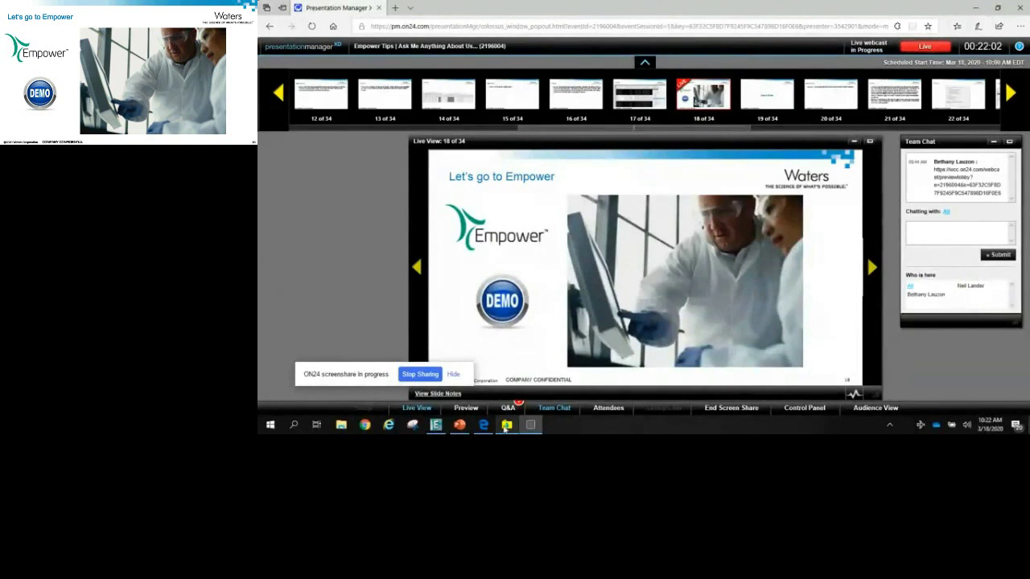
mouse_move(507, 426)
left_click(507, 378)
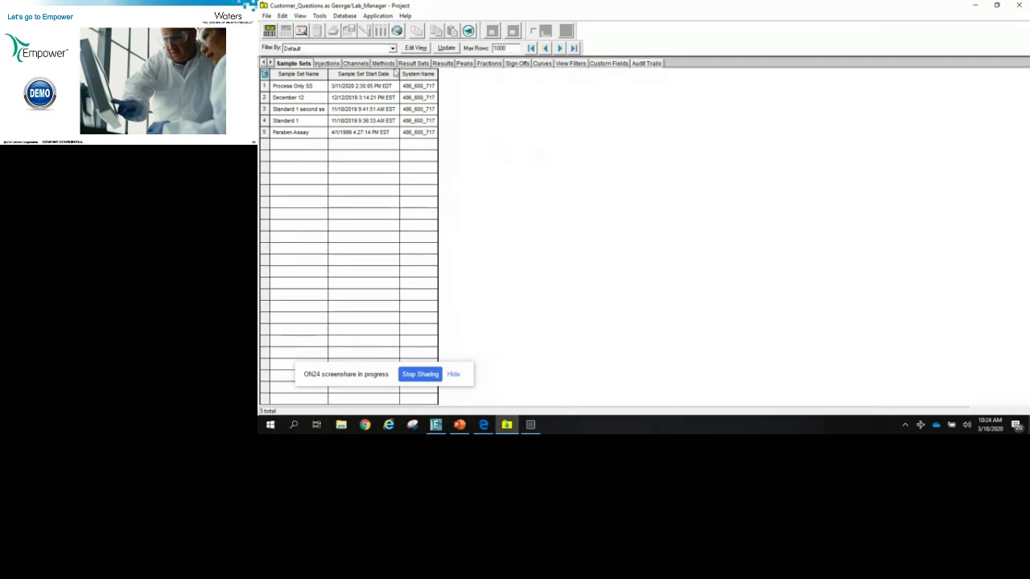
Step: Open the 10 January processing method, examine its component table, and close the method
left_click(386, 64)
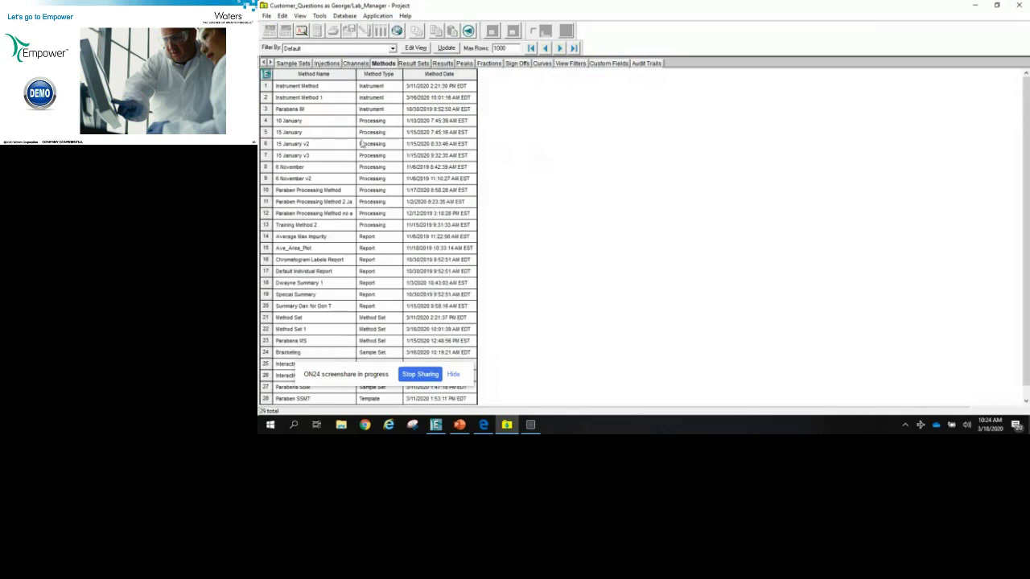
right_click(266, 119)
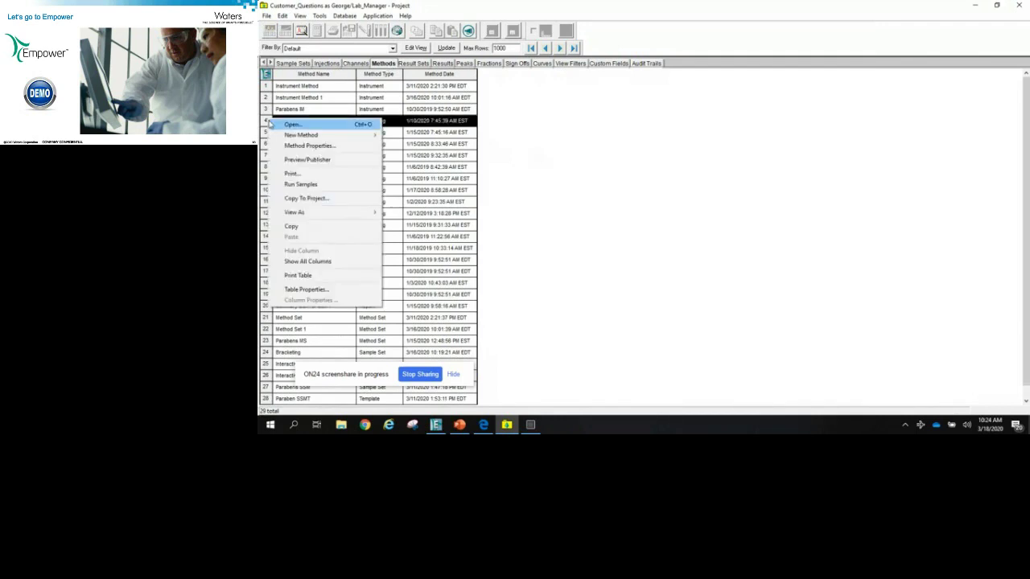
left_click(289, 124)
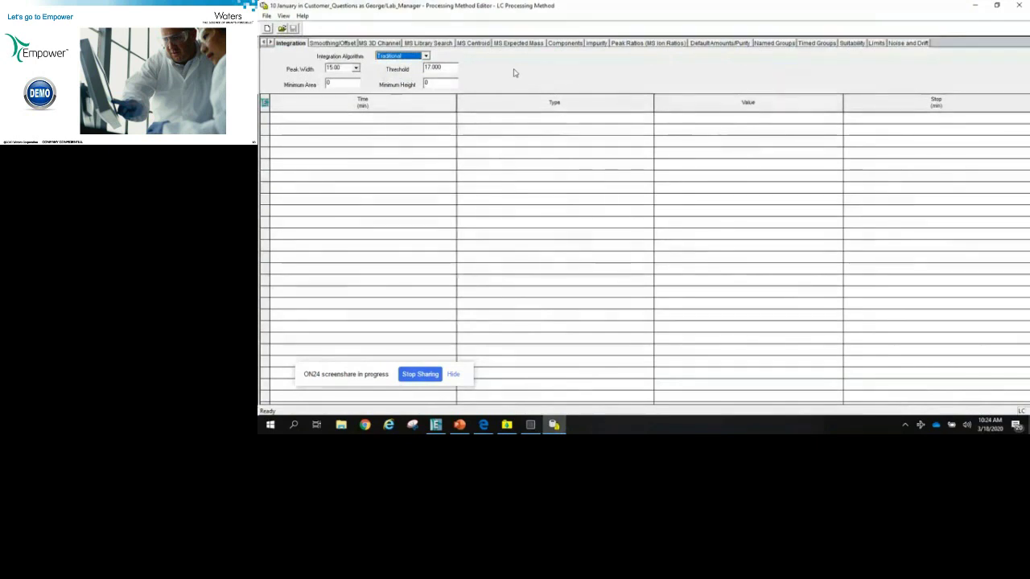
left_click(566, 44)
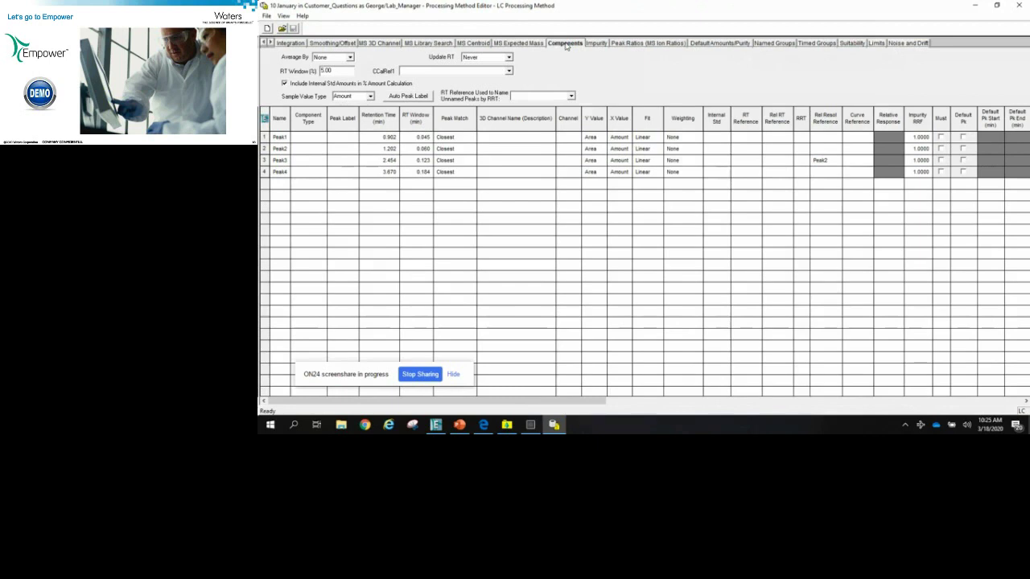
left_click(1023, 7)
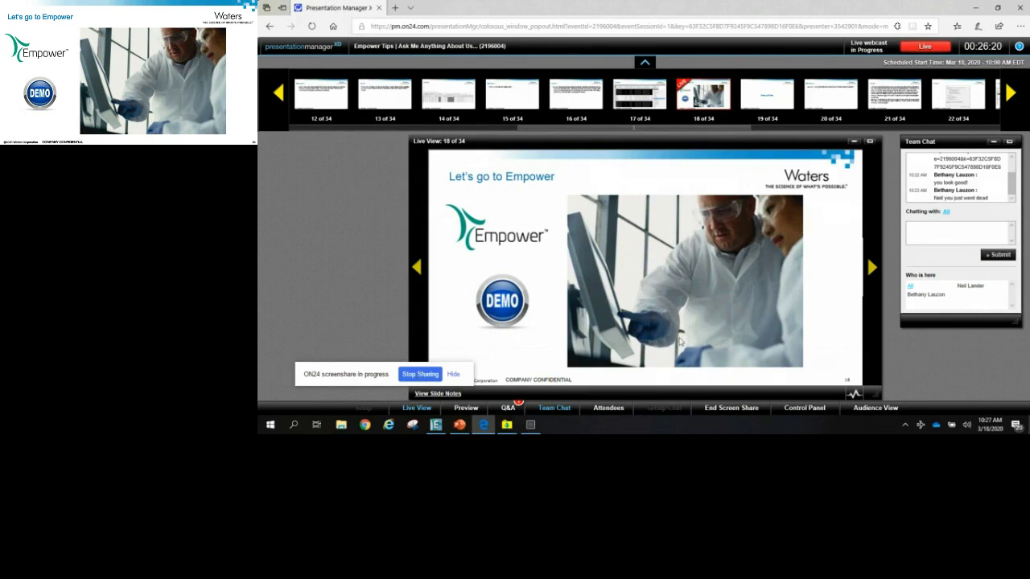
Step: Switch back to the Empower project and show the component table of the 10 January processing method
left_click(948, 227)
left_click(507, 425)
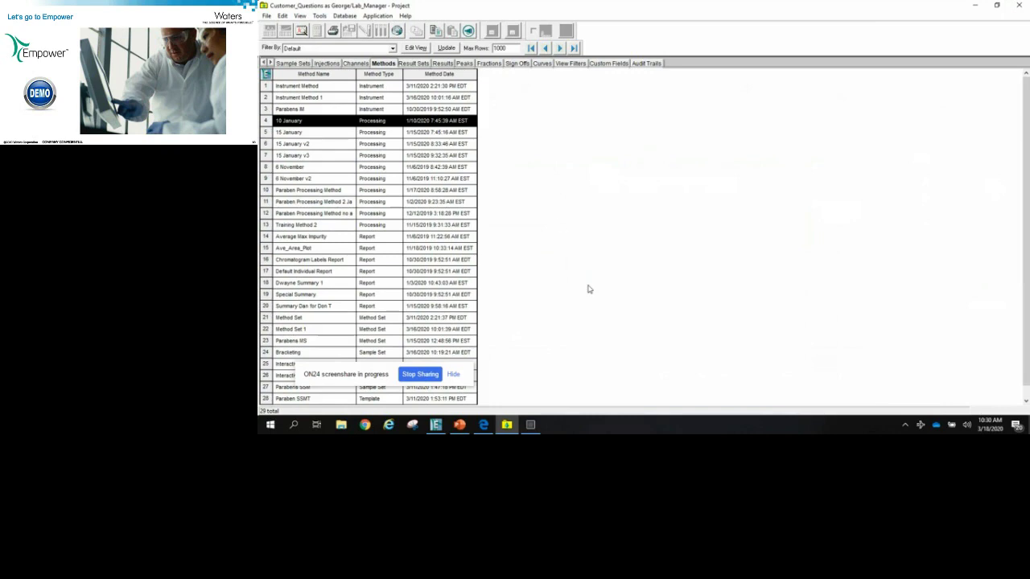
right_click(357, 123)
left_click(362, 131)
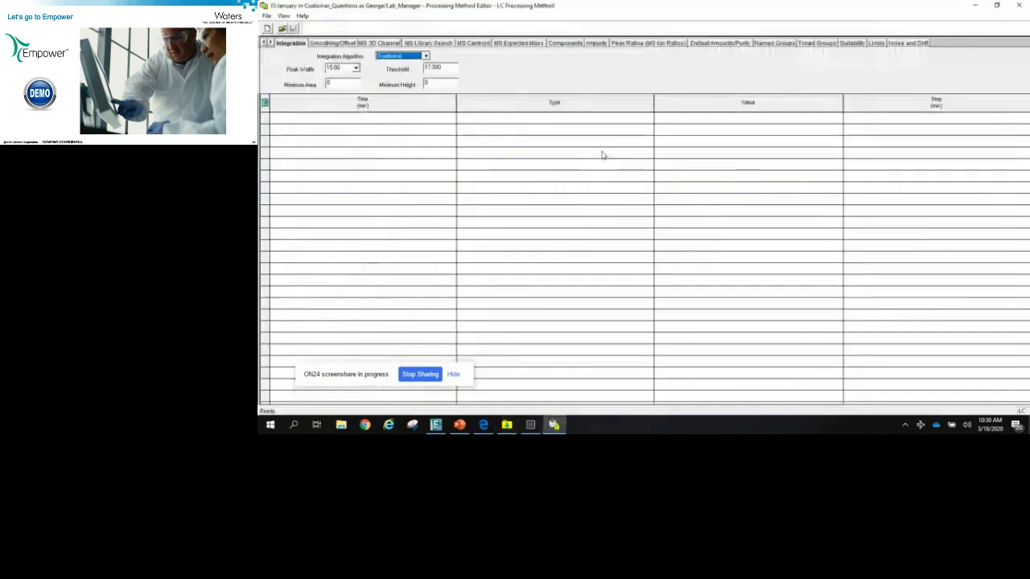
left_click(568, 44)
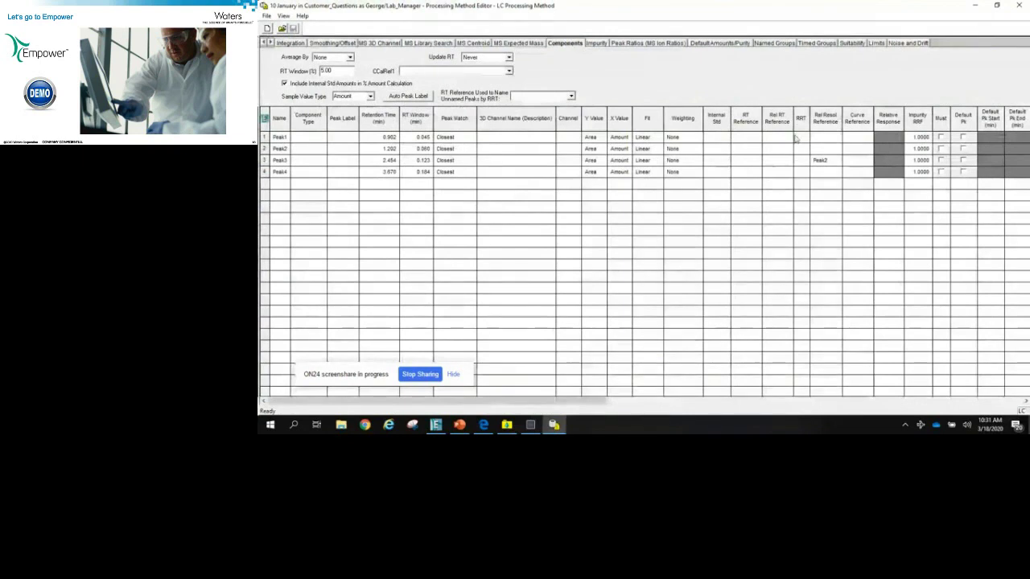
Step: Assign Peak4 as the internal standard for Peak1 in the component table
left_click(722, 139)
left_click(713, 167)
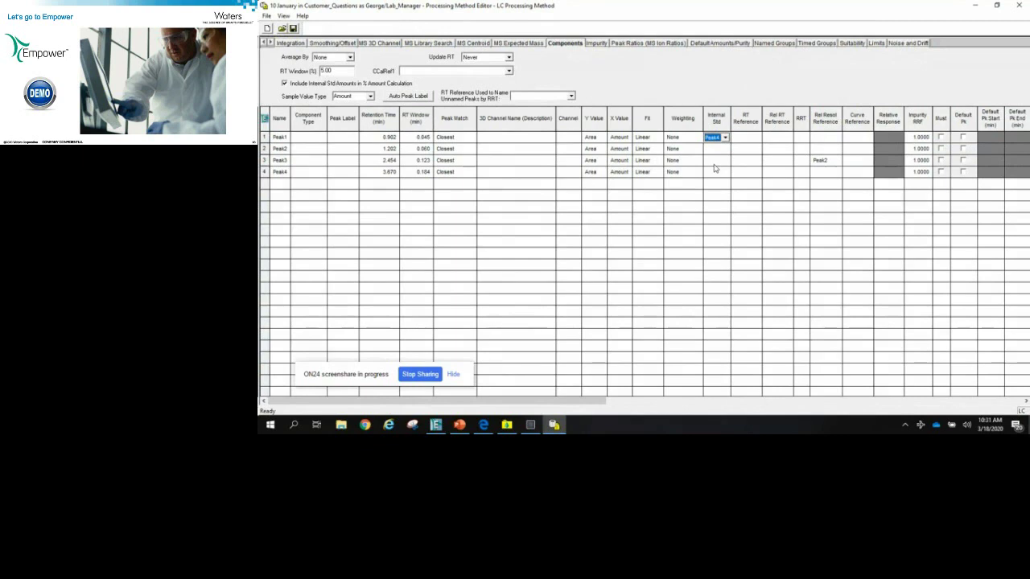
left_click(940, 148)
Step: Review the processing method's system suitability settings and its limits tables
left_click(877, 44)
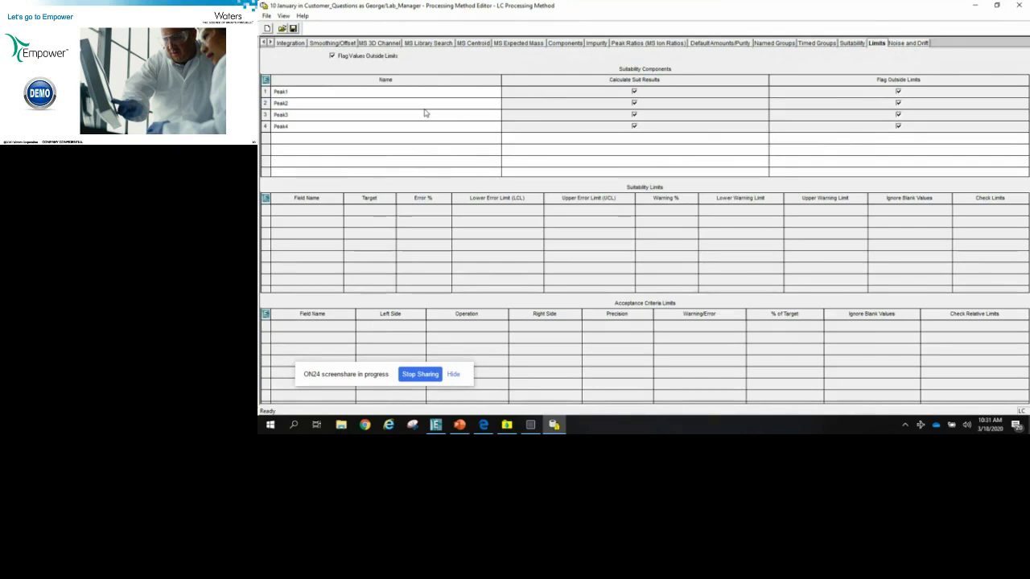
left_click(846, 45)
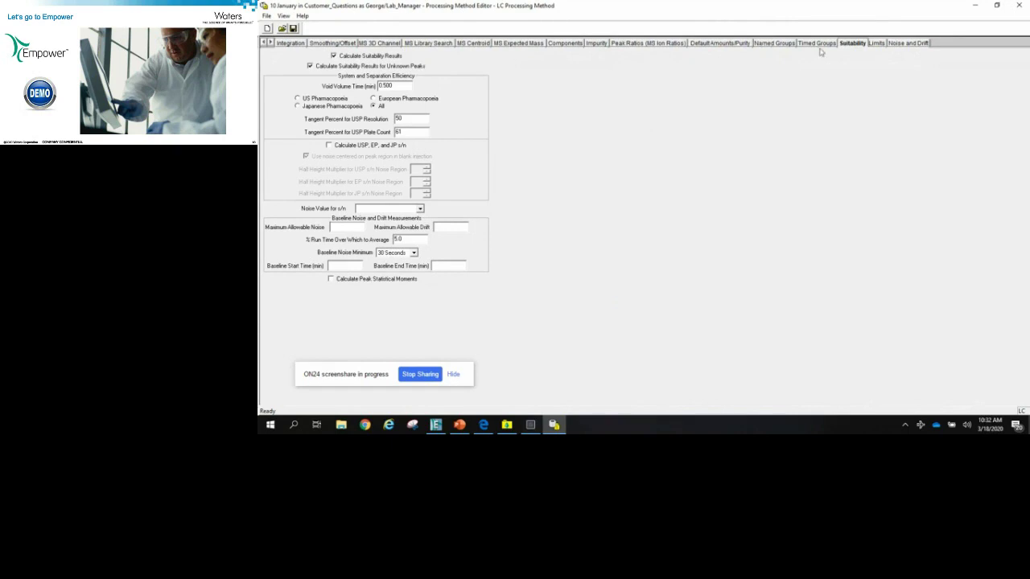
left_click(875, 43)
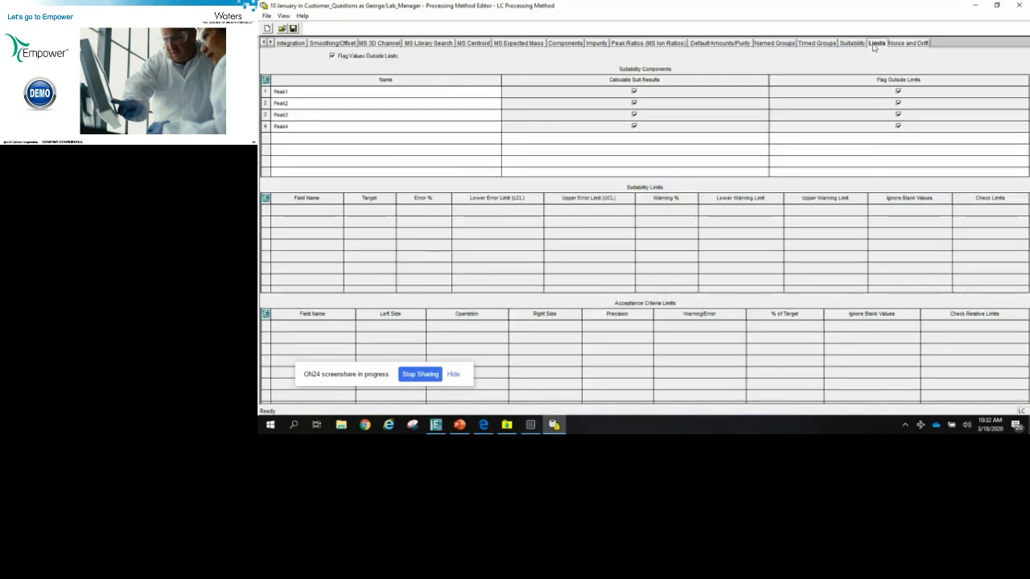
Step: Add a suitability limit for Peak1 with USP Plate Count as its field
left_click(267, 92)
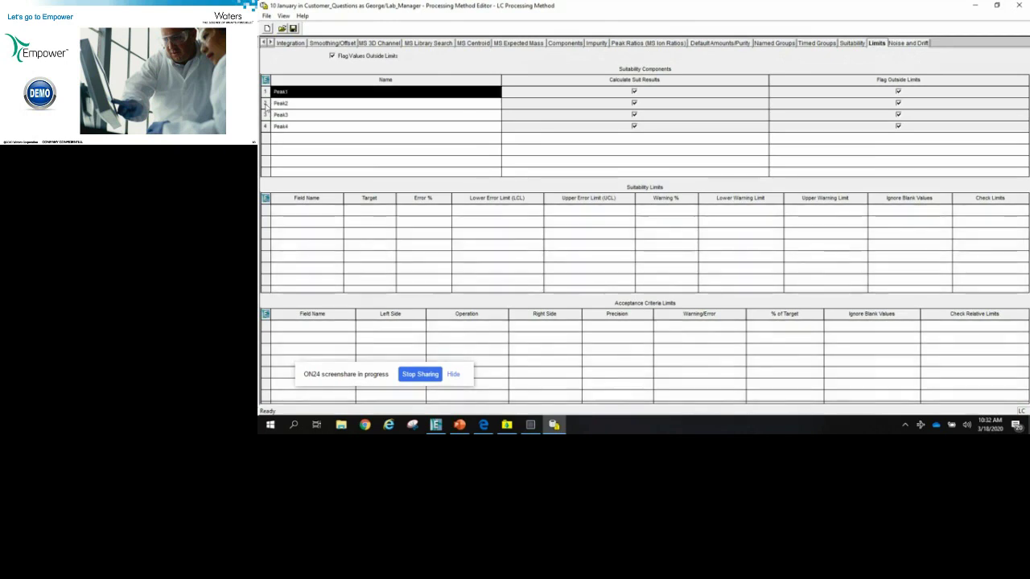
left_click(339, 213)
left_click(338, 210)
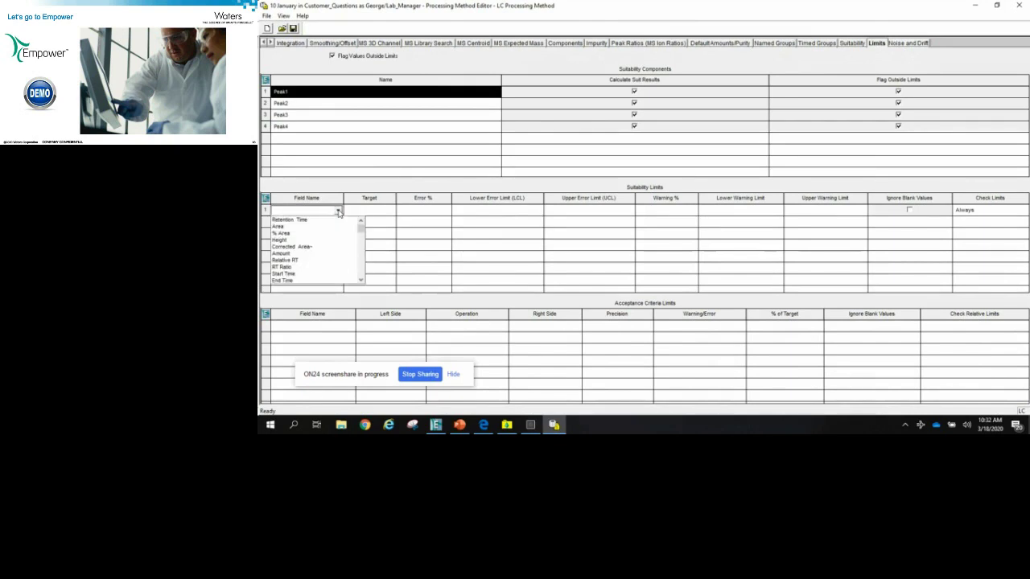
key("u")
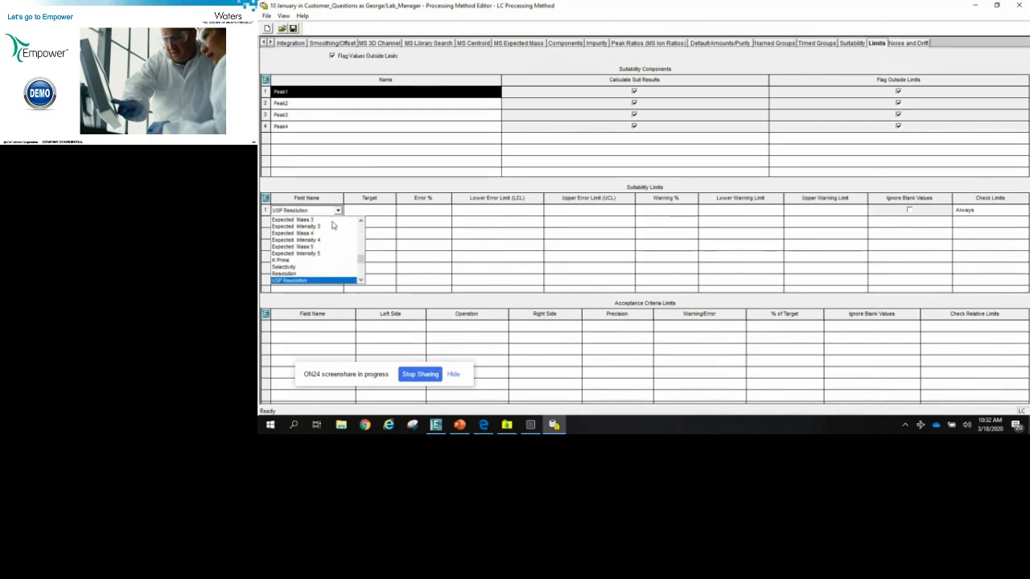
key("u")
key("u")
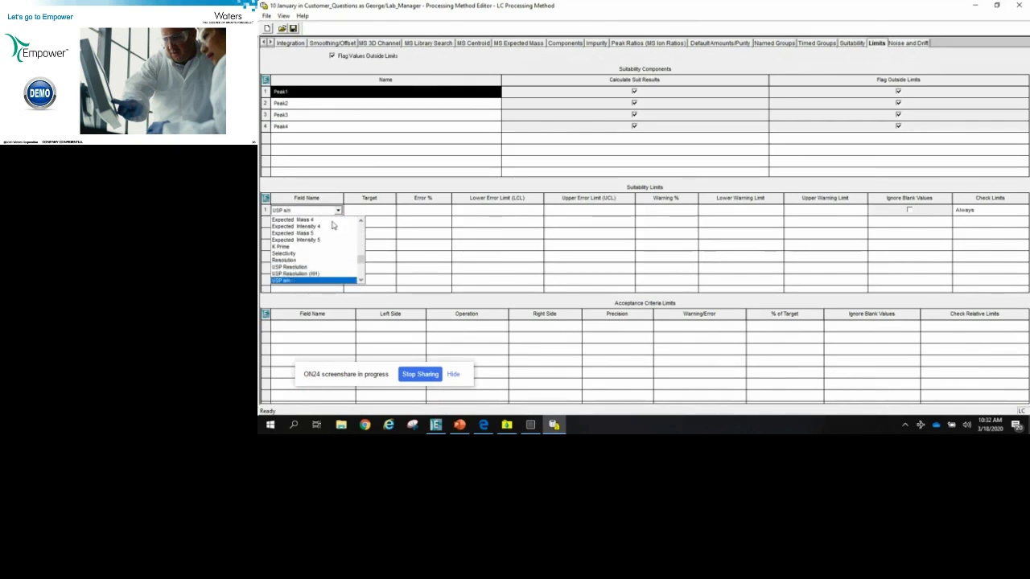
key("u")
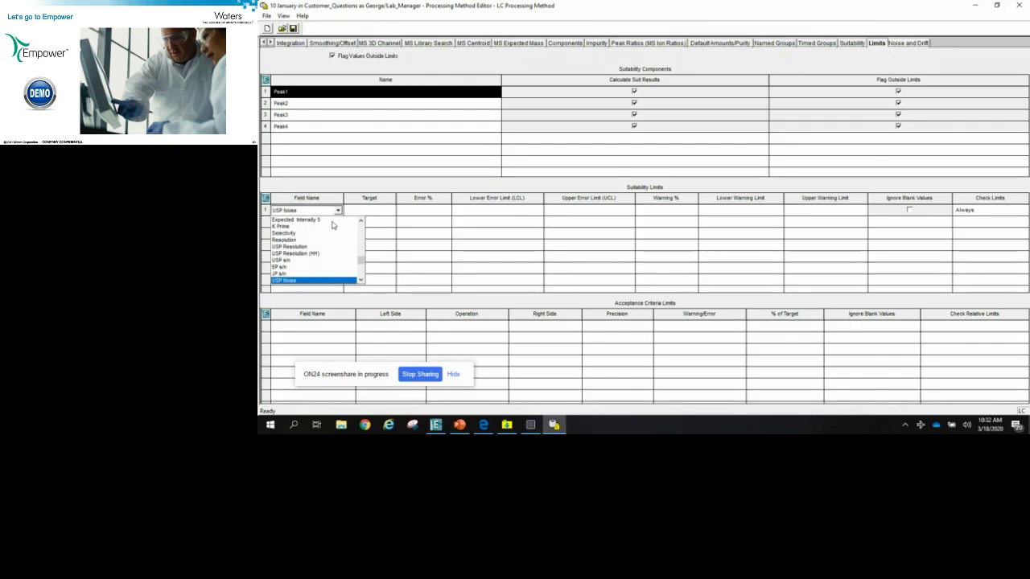
key("u")
key("u")
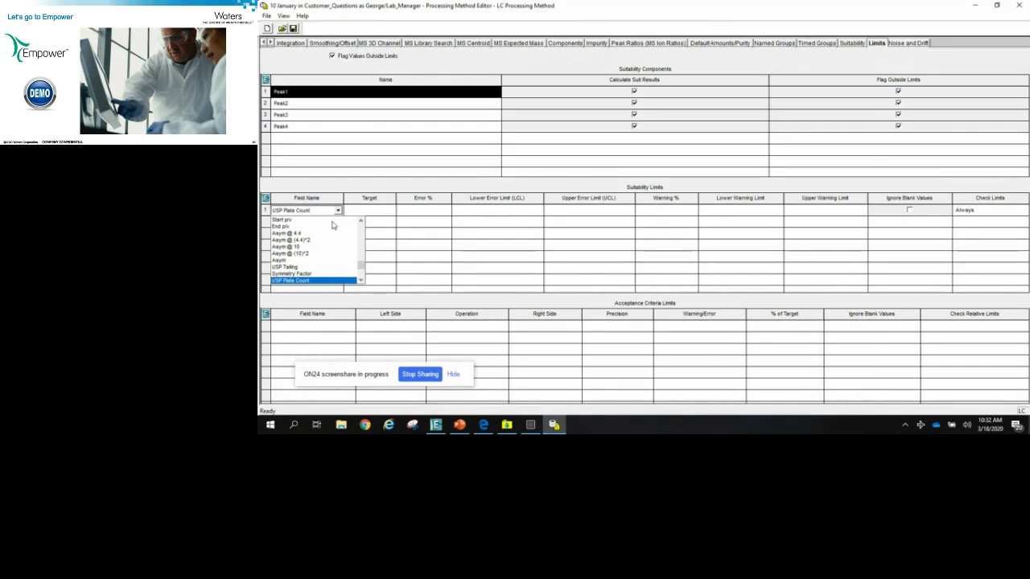
key("Return")
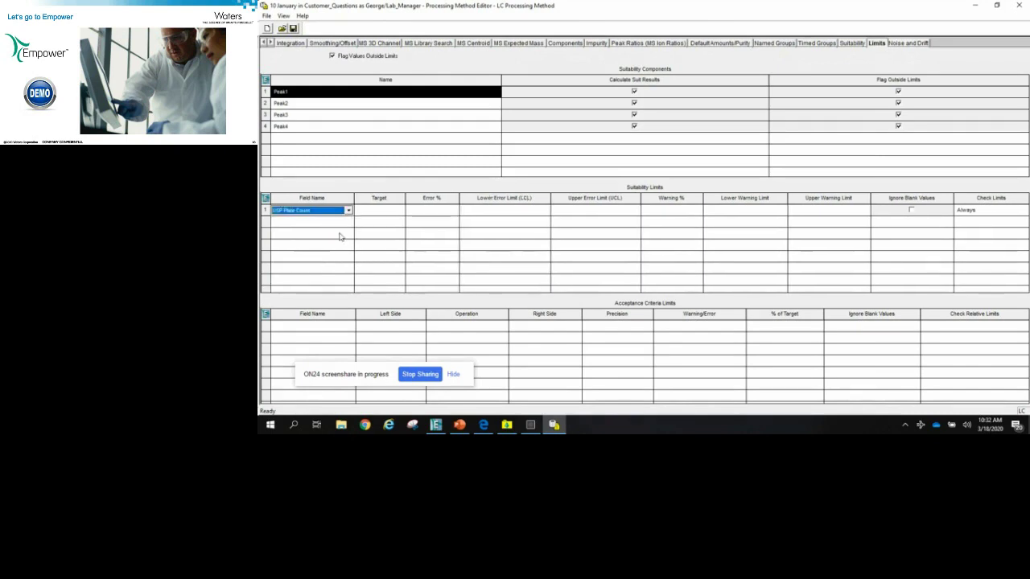
Step: Set the lower error limit for USP Plate Count to 5000 and close the method without saving changes
left_click(526, 211)
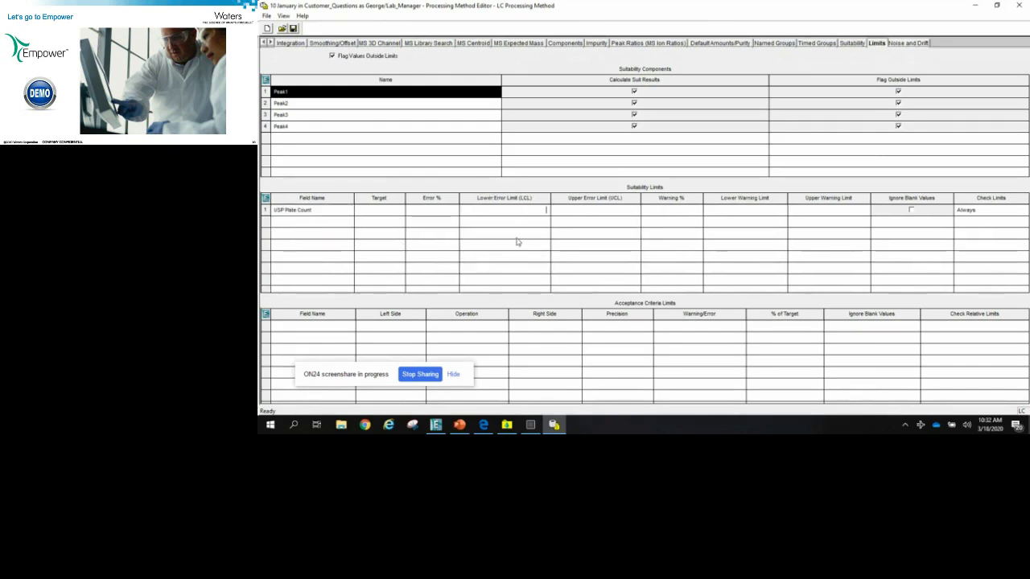
type("6000.000")
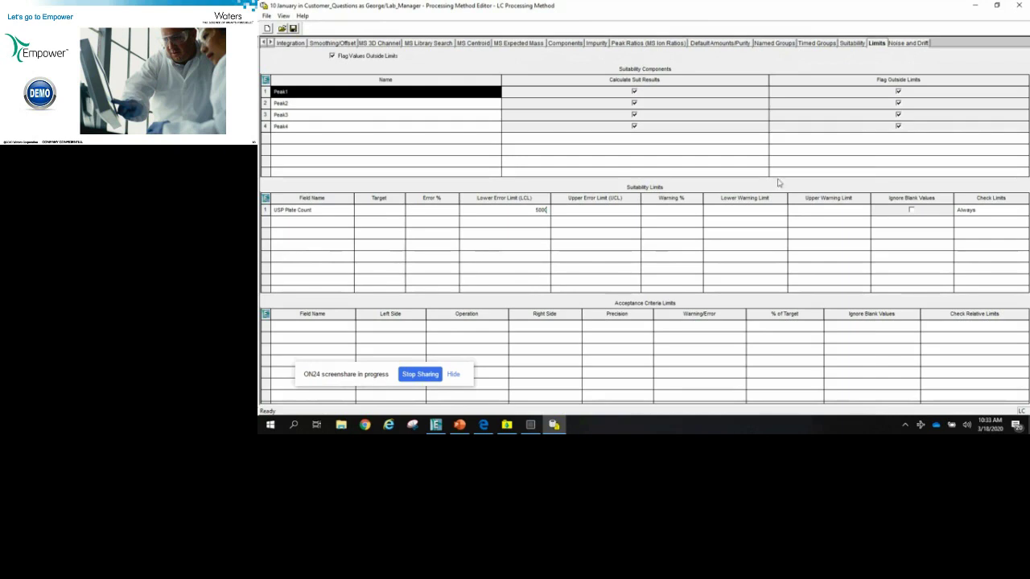
left_click(1020, 6)
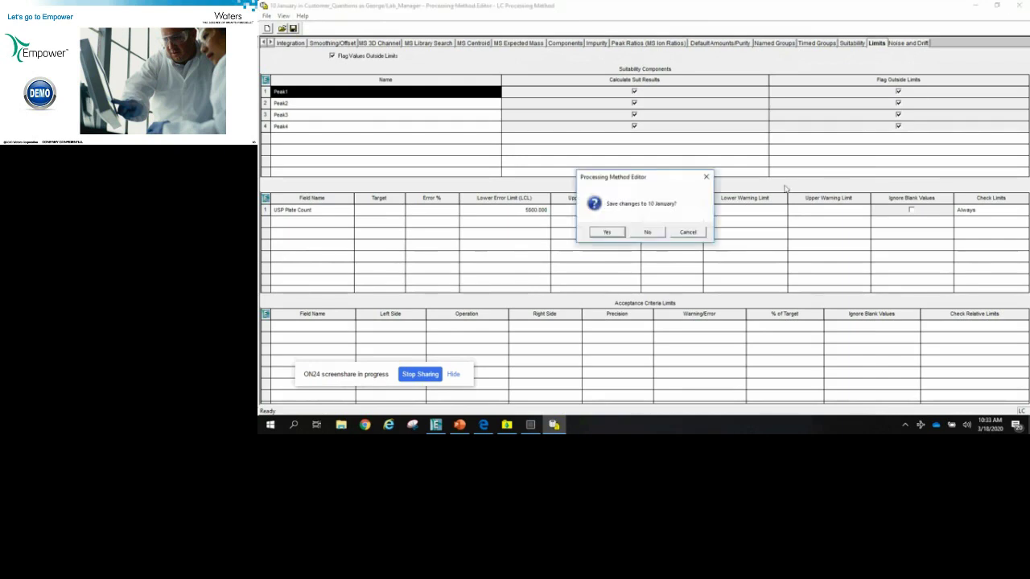
left_click(649, 233)
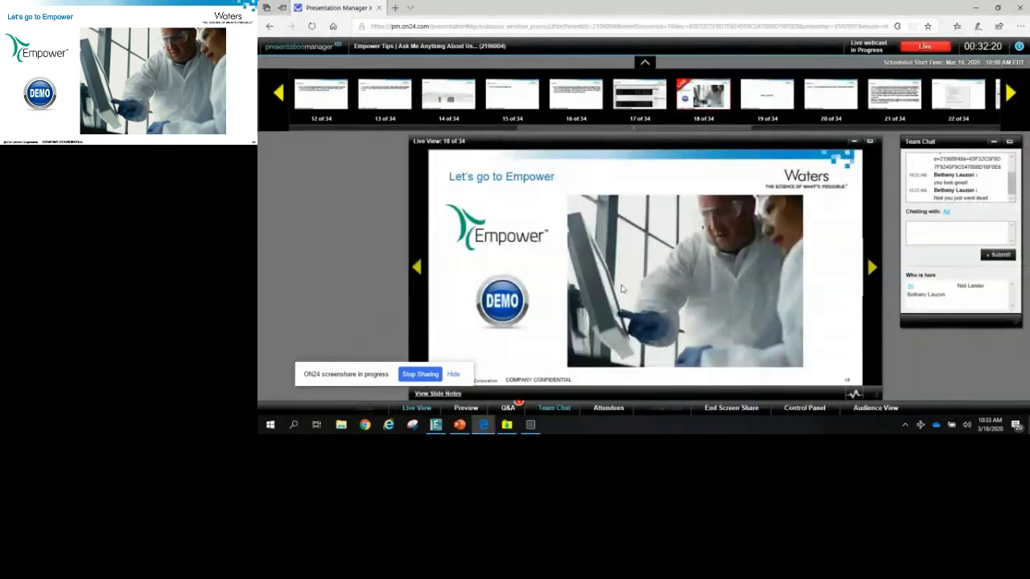
Step: Switch back to the Empower project and open Run Samples with the Alliance with UV system
key("alt+Tab")
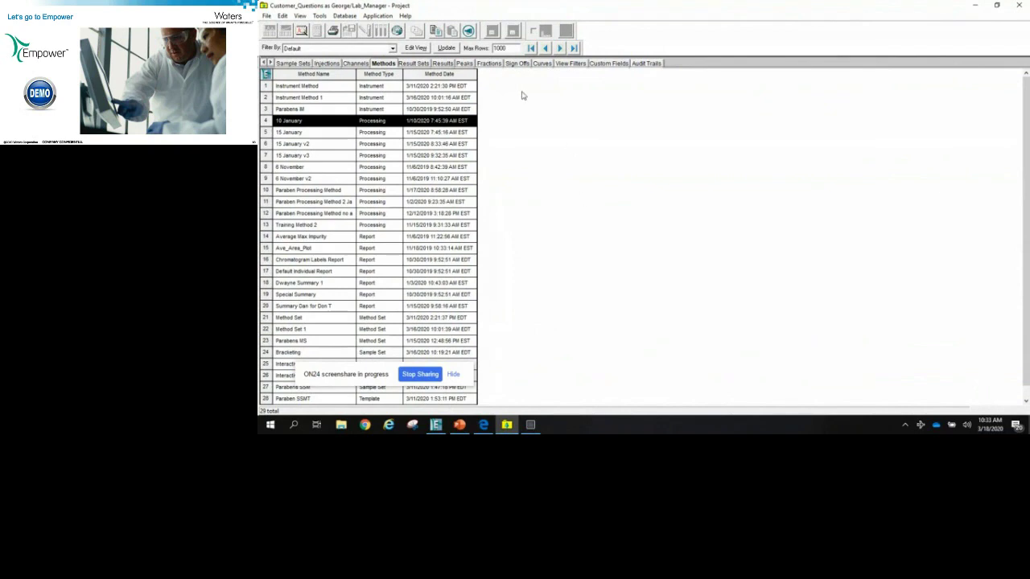
left_click(397, 31)
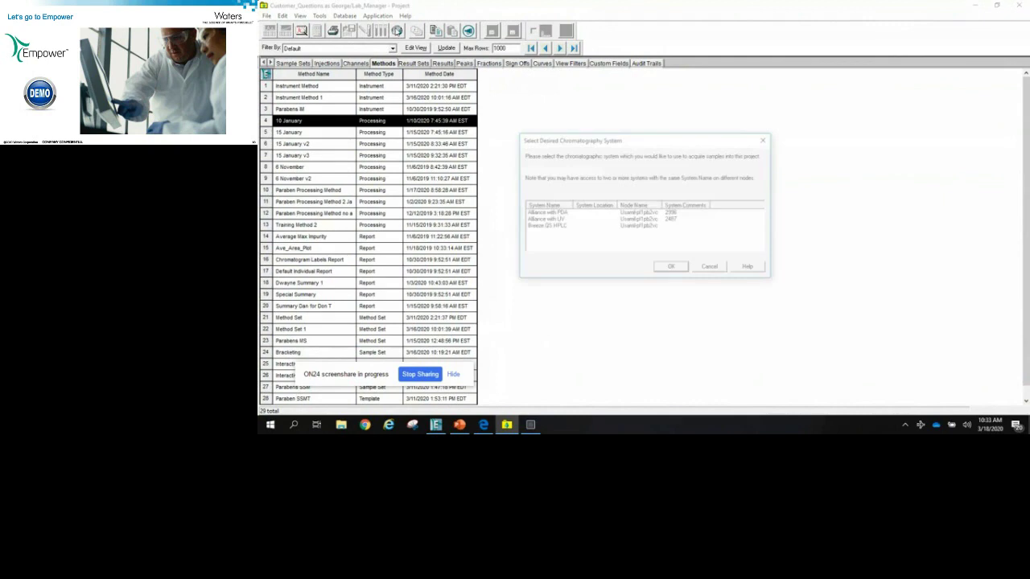
left_click(546, 219)
left_click(673, 269)
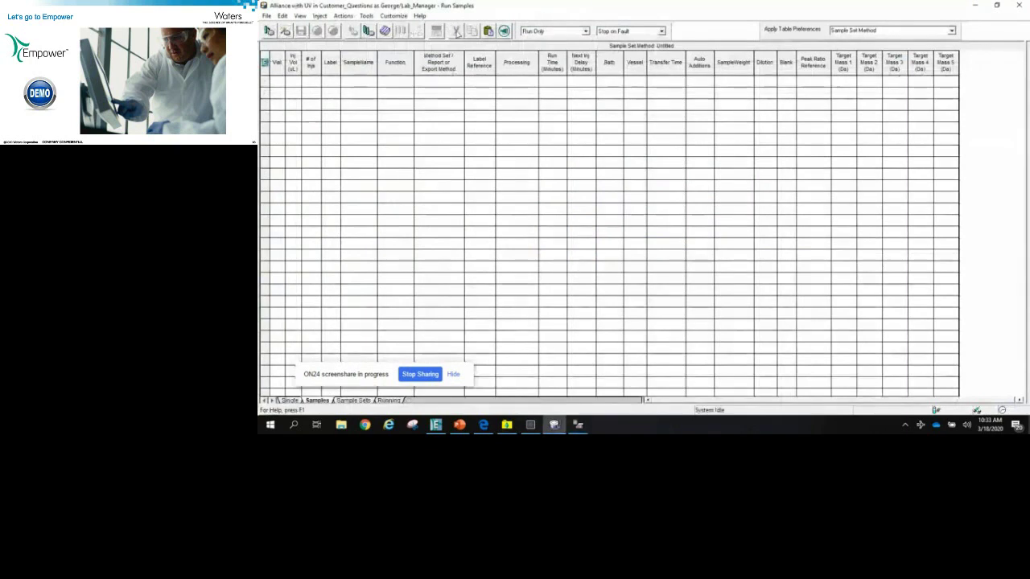
Step: Choose Run Only as the run mode and Stop on Fault as the fault handling
left_click(585, 32)
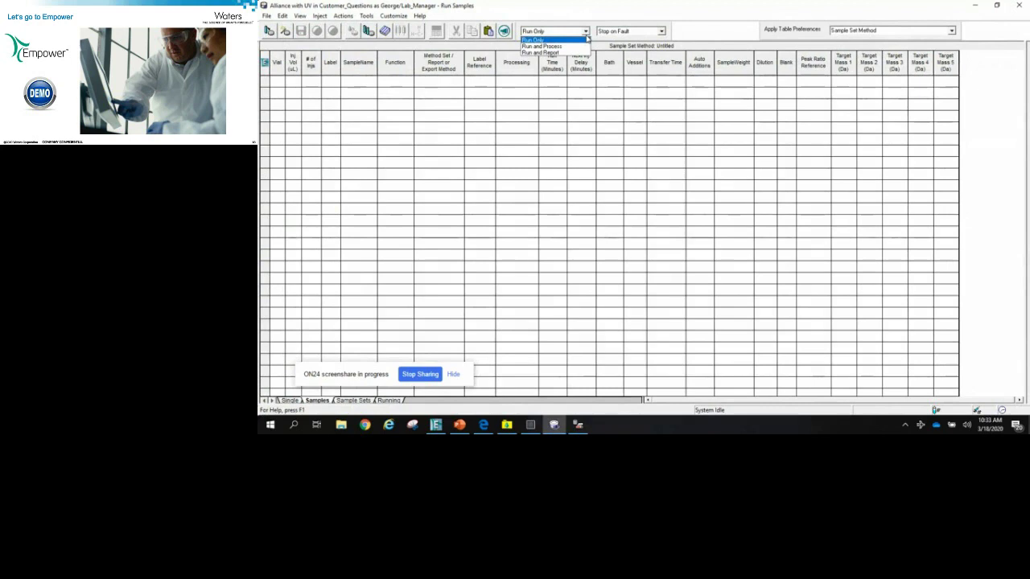
left_click(585, 40)
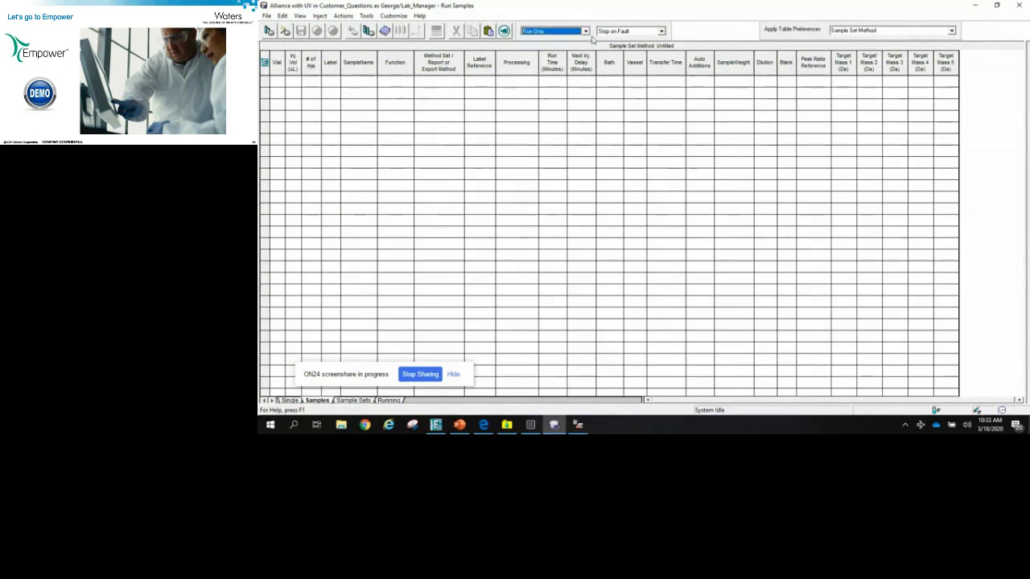
left_click(661, 32)
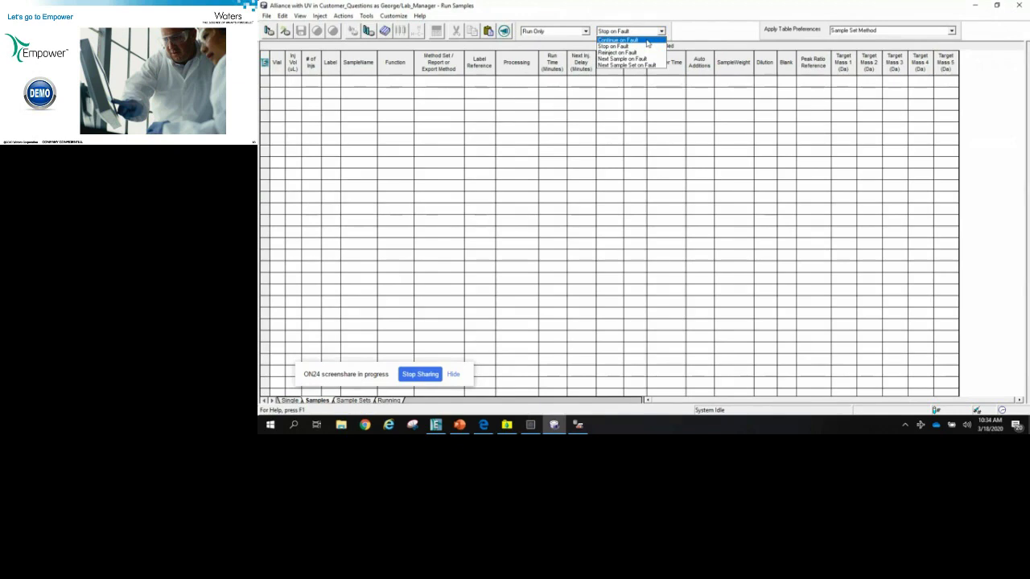
left_click(648, 46)
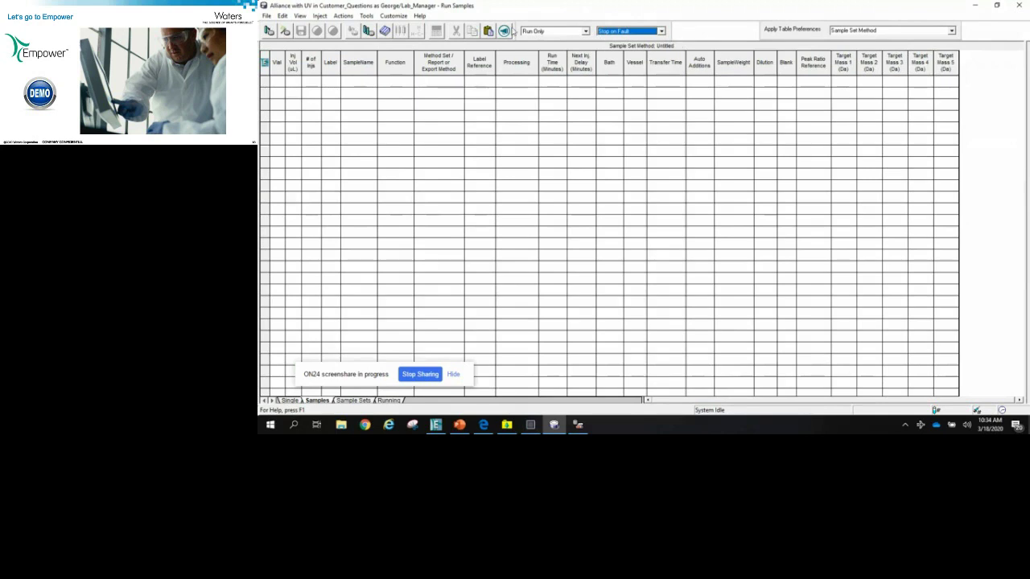
Step: Add a sample line for vial 1 and set its number of injections to 6
left_click(276, 82)
type("1")
key("Tab")
key("Tab")
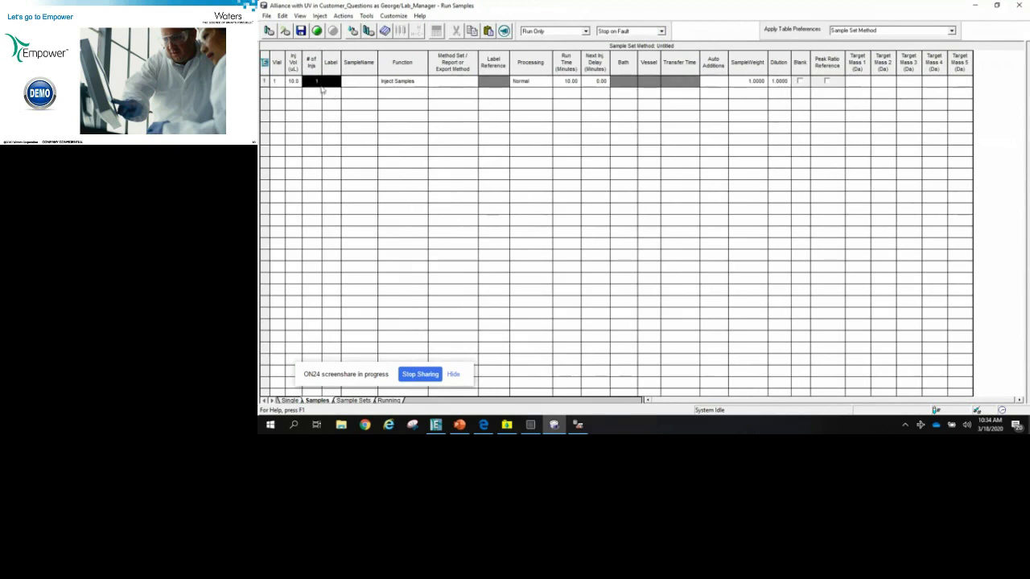
left_click(320, 87)
left_click(319, 86)
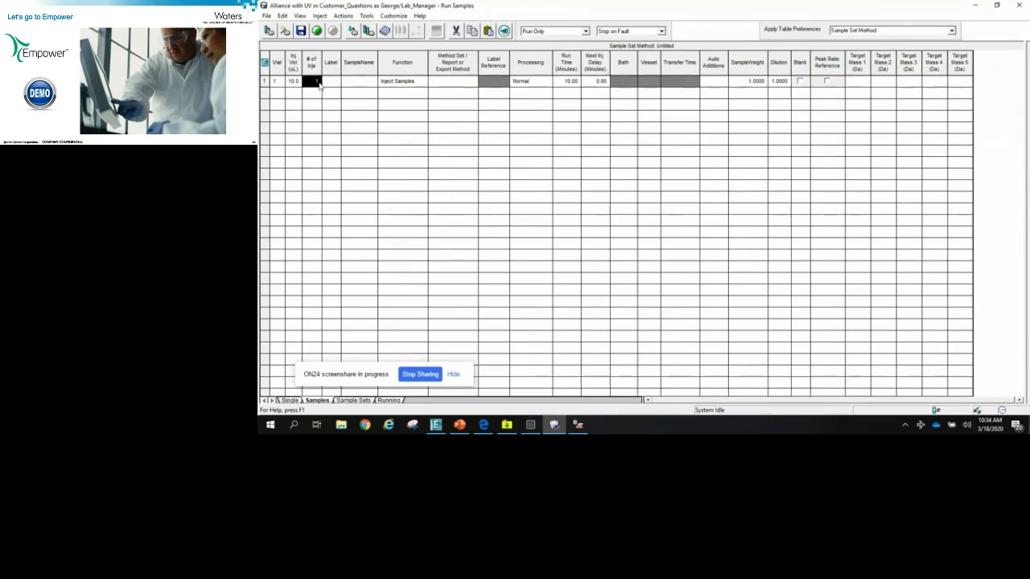
type("6")
left_click(349, 83)
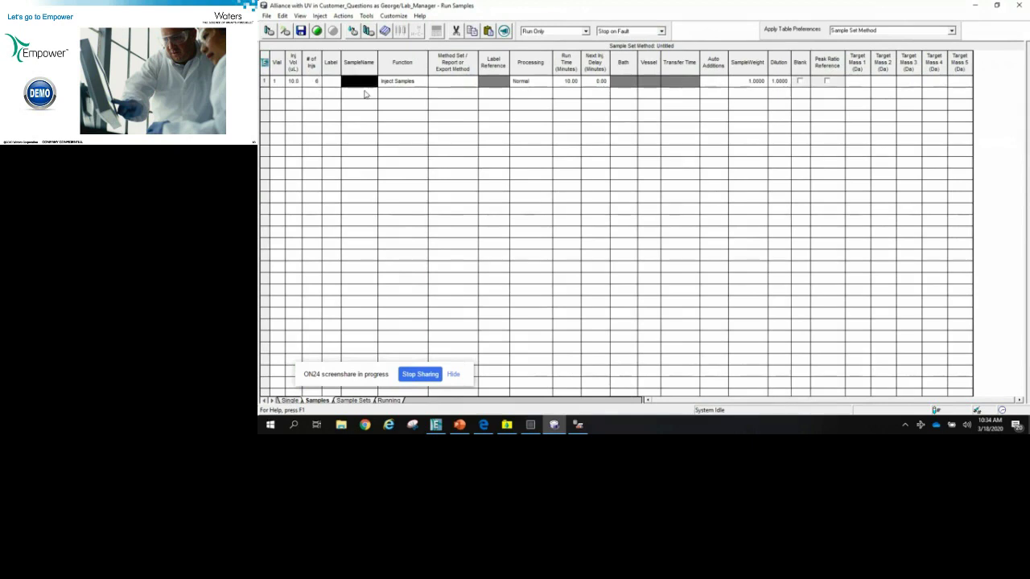
Step: Name the vial 1 sample "sys suit" and assign Method Set 1 to its line
type("sys su")
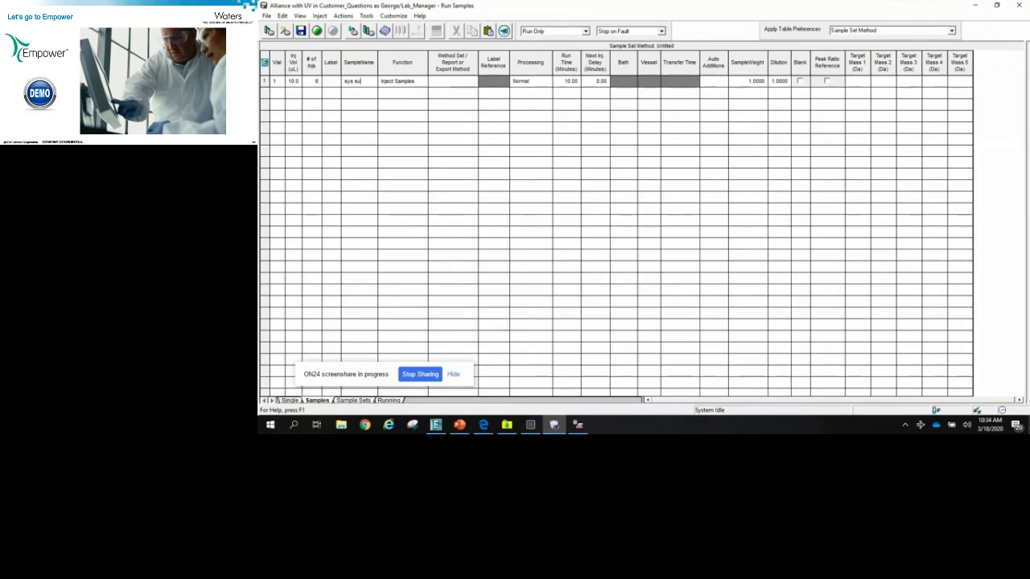
type("it")
key("Tab")
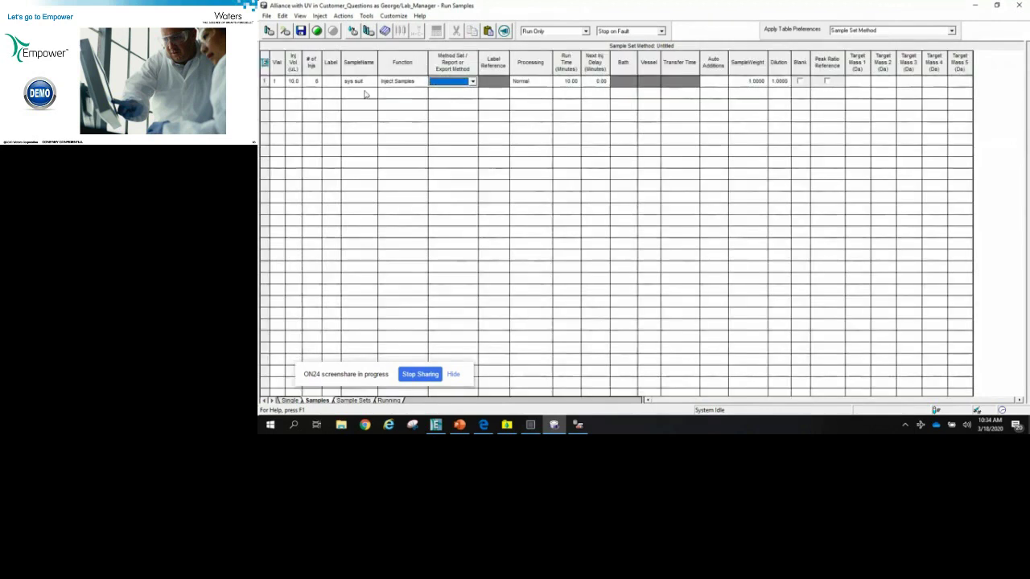
left_click(473, 81)
left_click(470, 94)
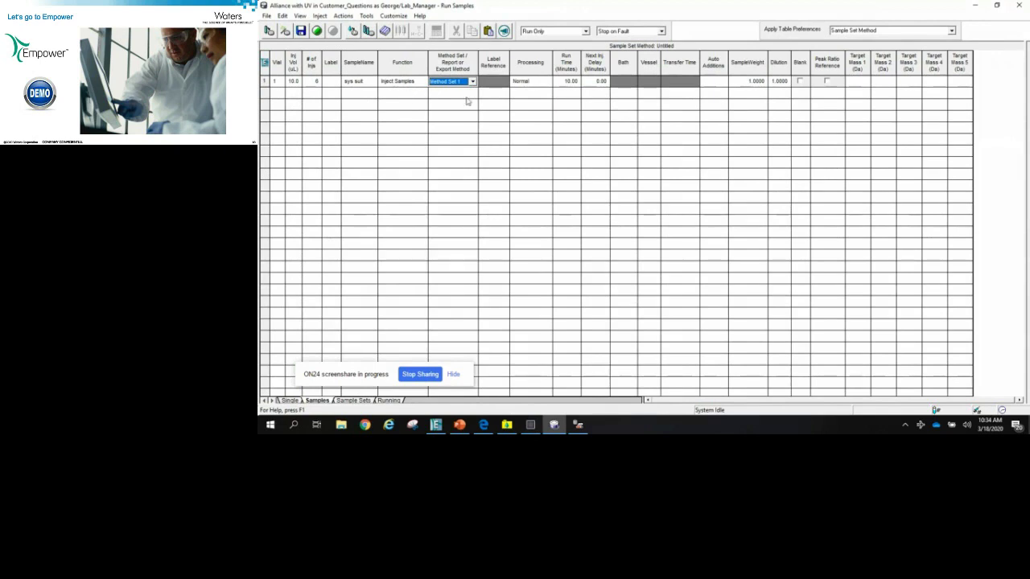
Step: Add a second line to the sample set with the function Summarize Custom Fields
left_click(413, 94)
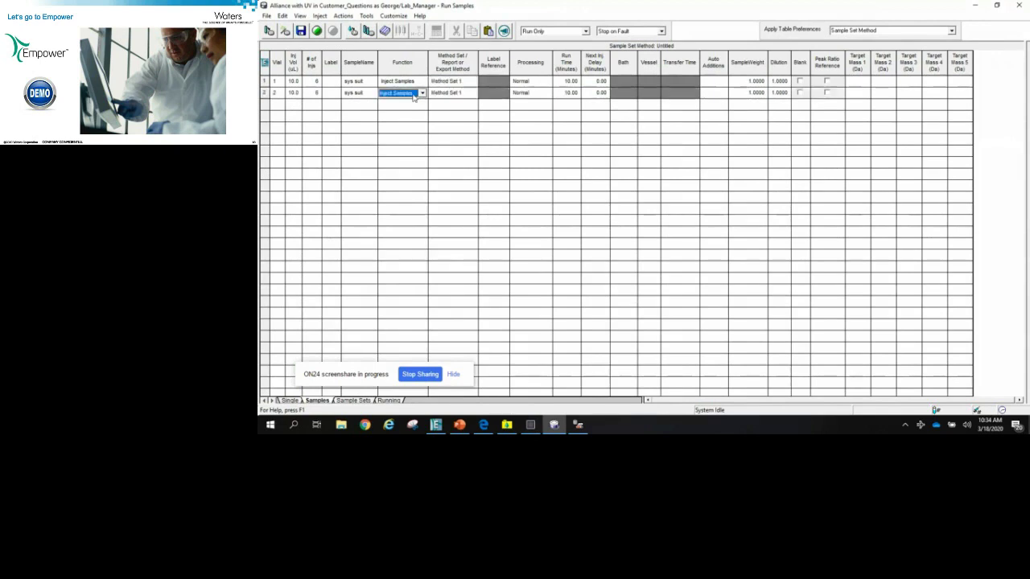
left_click(418, 93)
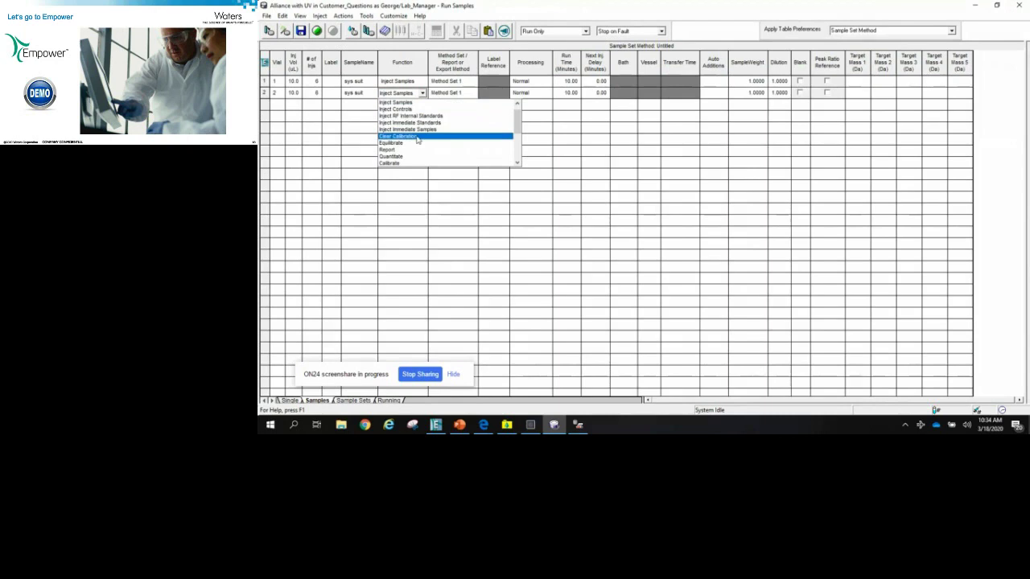
scroll(418, 141, "down", 2)
scroll(418, 141, "down", 3)
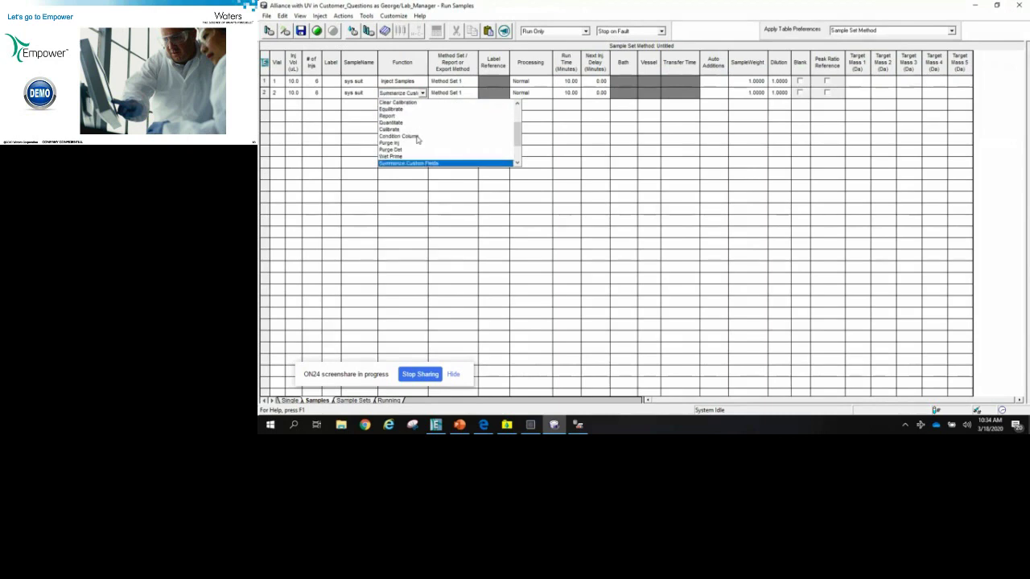
key("Return")
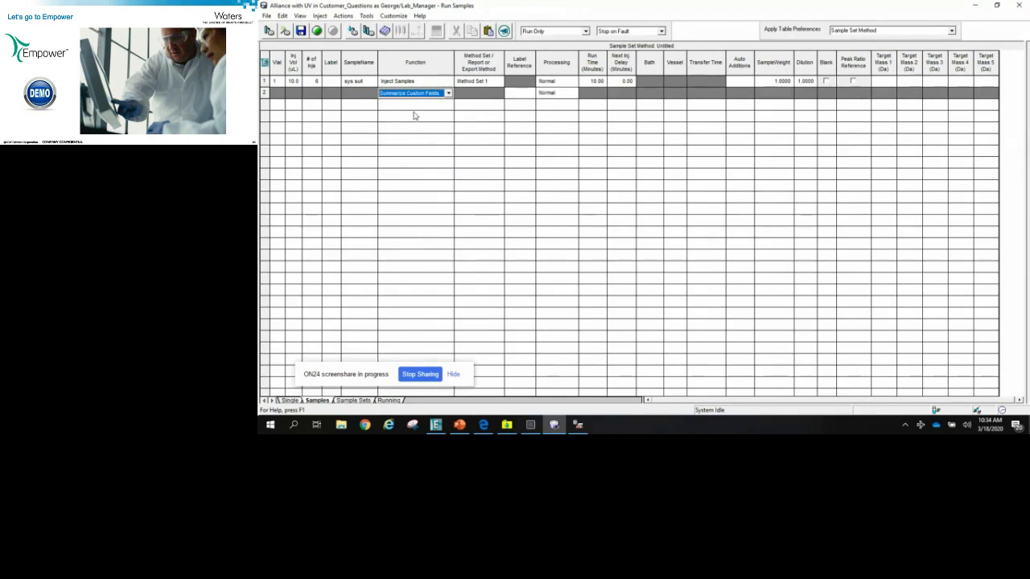
Step: Add Inject Samples lines for vials 1 through 5 below the Summarize Custom Fields line
left_click(386, 107)
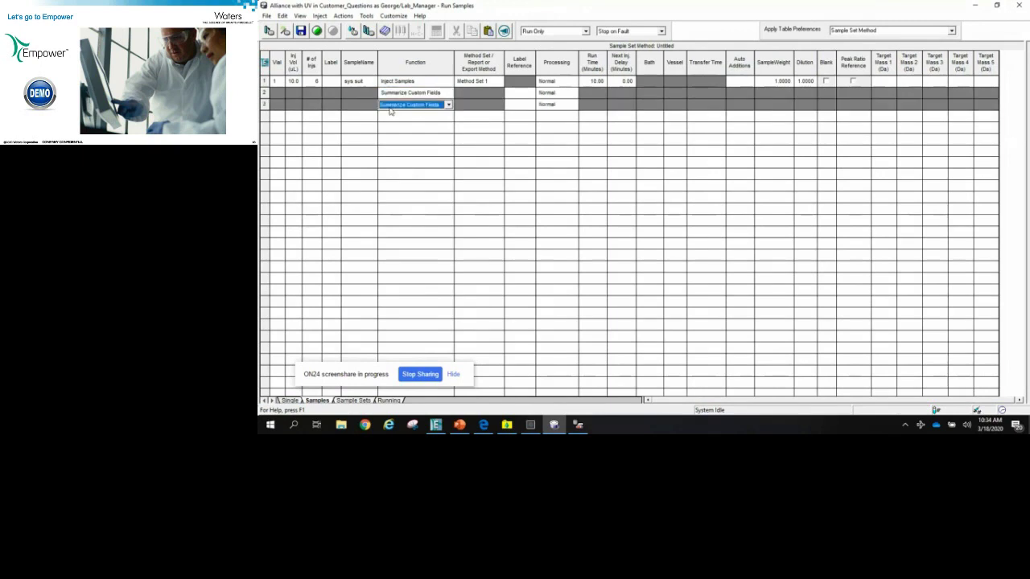
left_click(448, 107)
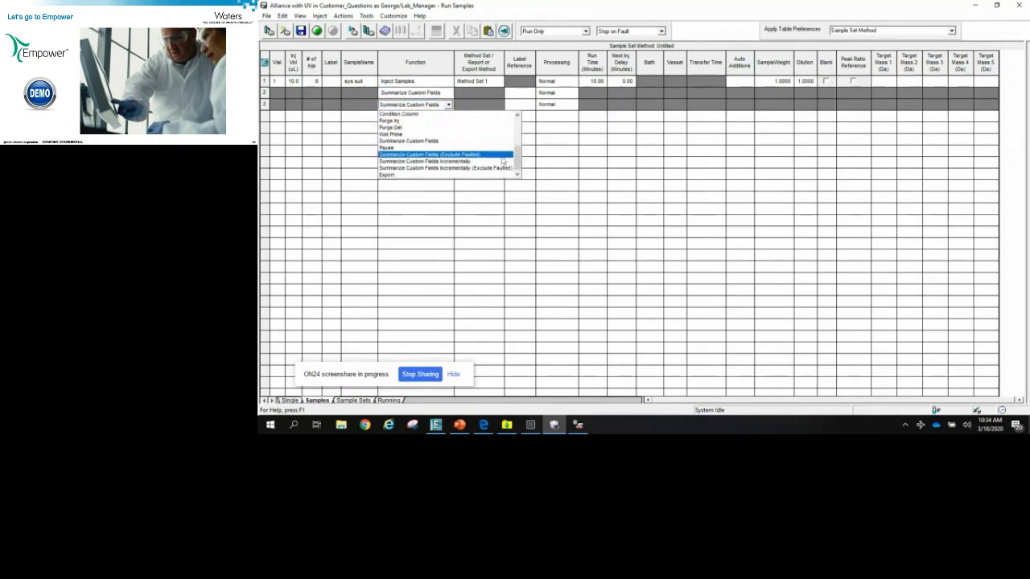
left_click(519, 160)
left_click_drag(521, 150, 522, 129)
left_click(483, 120)
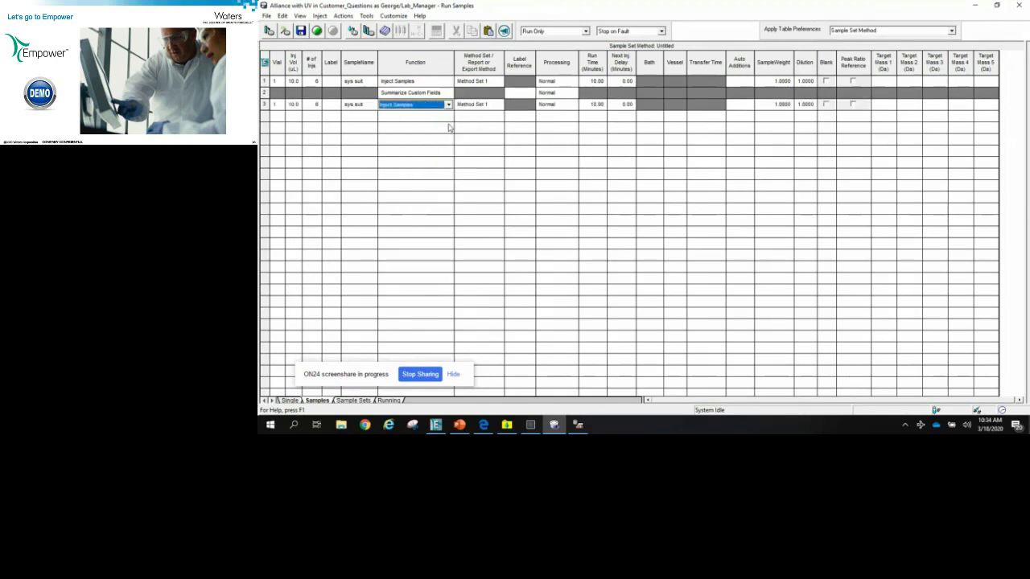
key("Down")
key("Down")
key("Down")
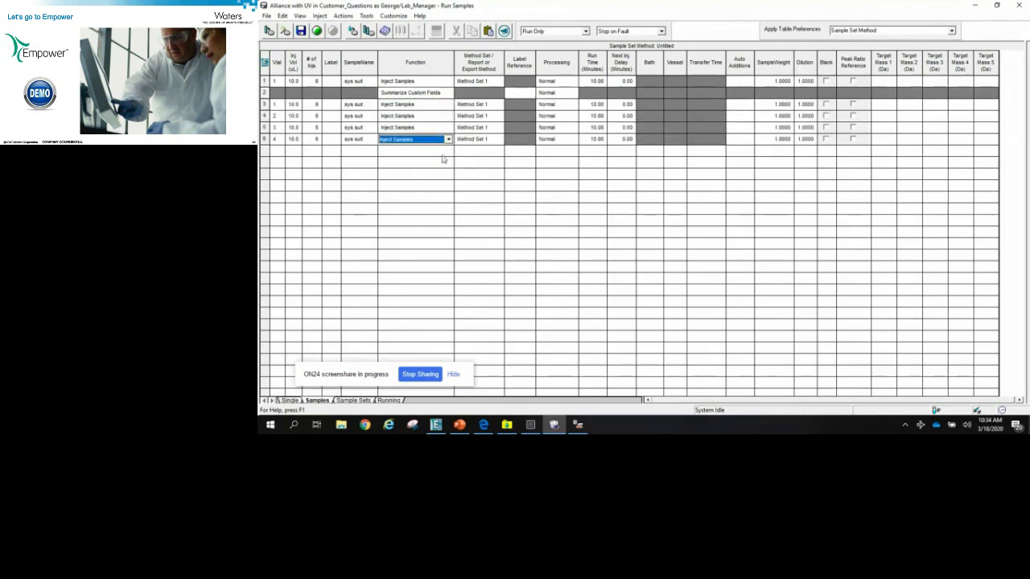
Step: Set Processing to Don't Process or Report for all sample lines below the Summarize Custom Fields line
left_click(554, 104)
left_click(609, 105)
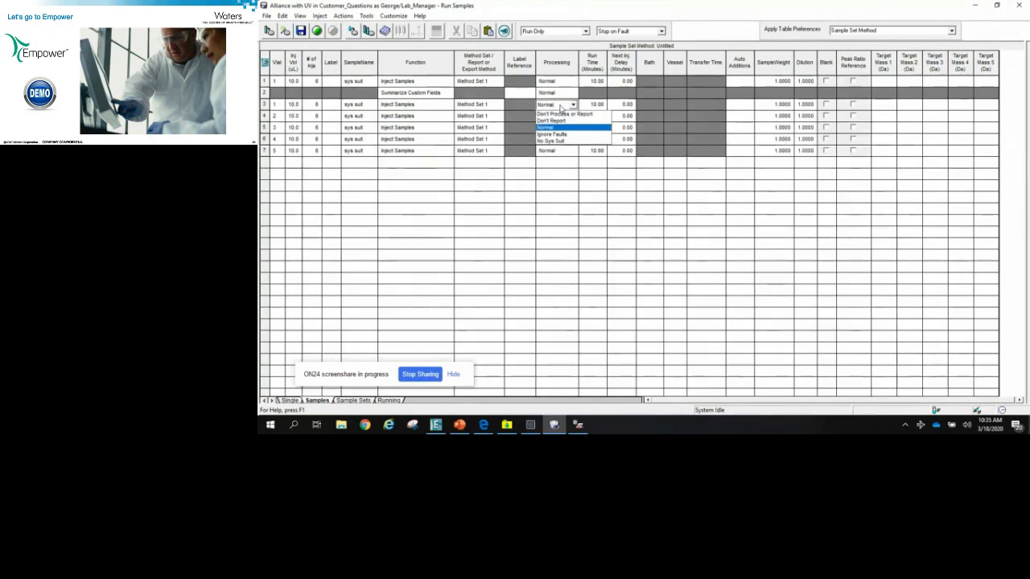
left_click(561, 117)
key("ctrl+d")
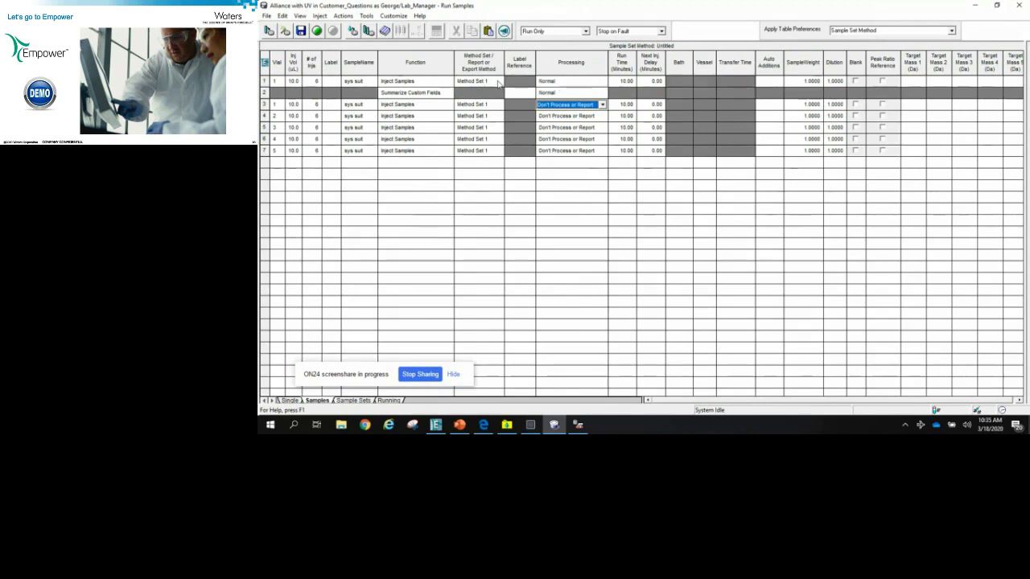
Step: Change the run mode to Run and Process and return it to Run Only
left_click(582, 30)
left_click(577, 47)
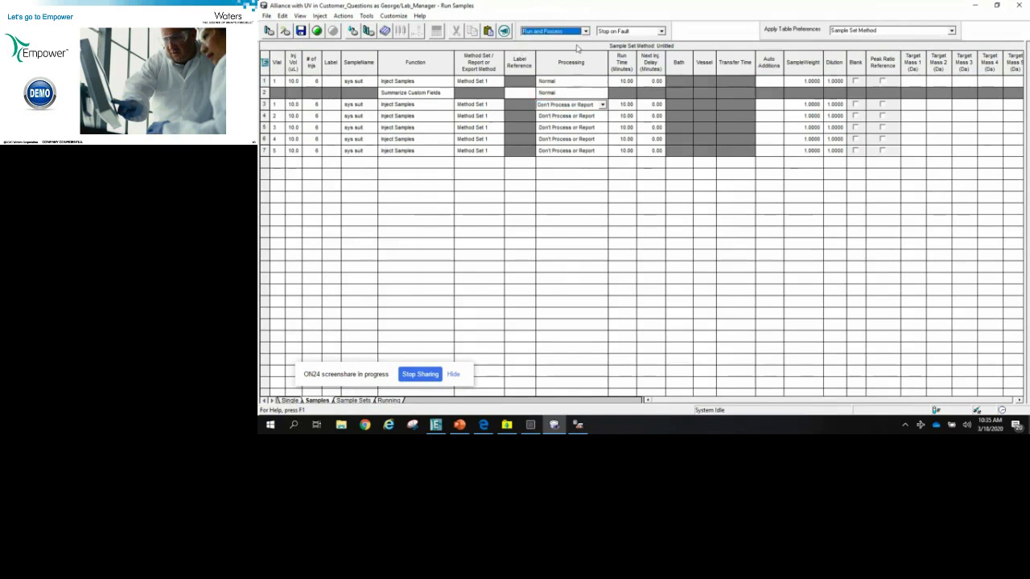
left_click(879, 30)
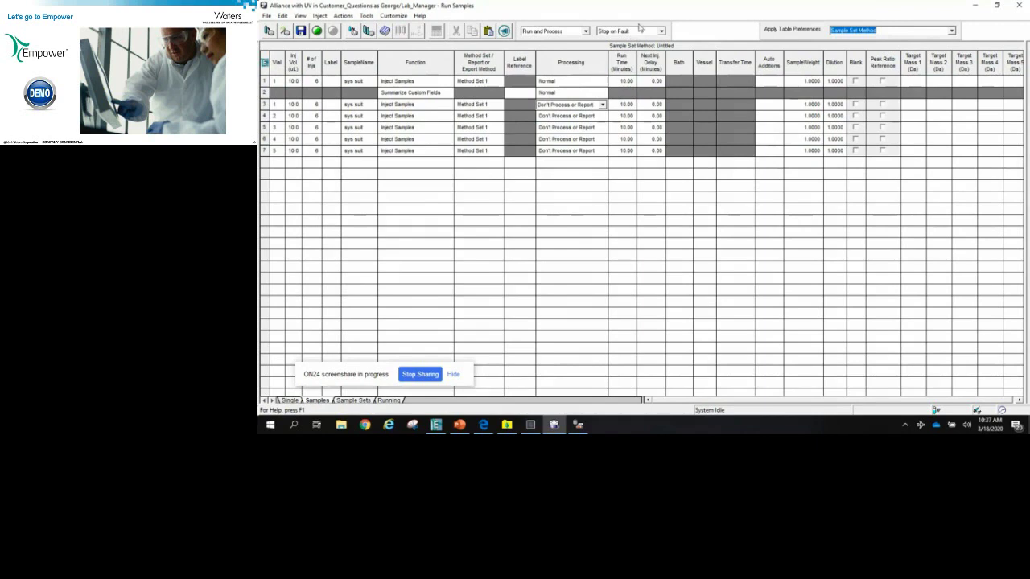
left_click(585, 33)
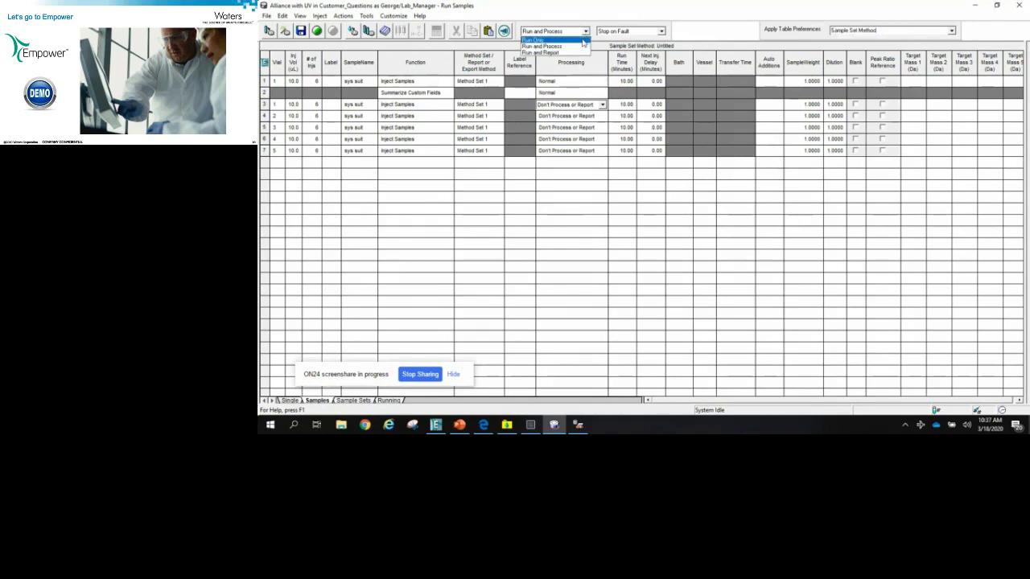
left_click(576, 39)
left_click(894, 29)
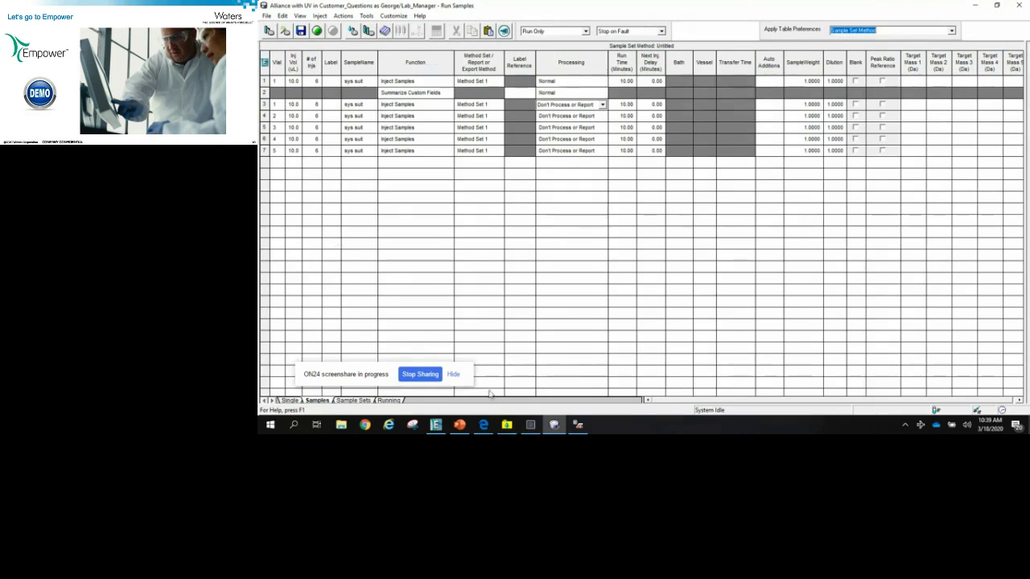
Step: Switch to the Customer_Questions project window and open Instrument Method 1
left_click(507, 425)
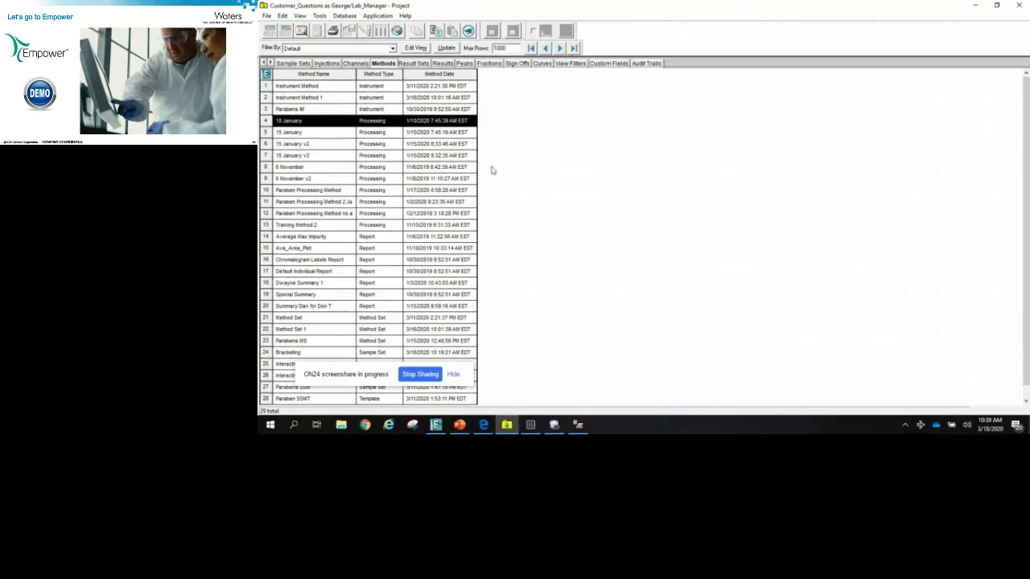
right_click(328, 97)
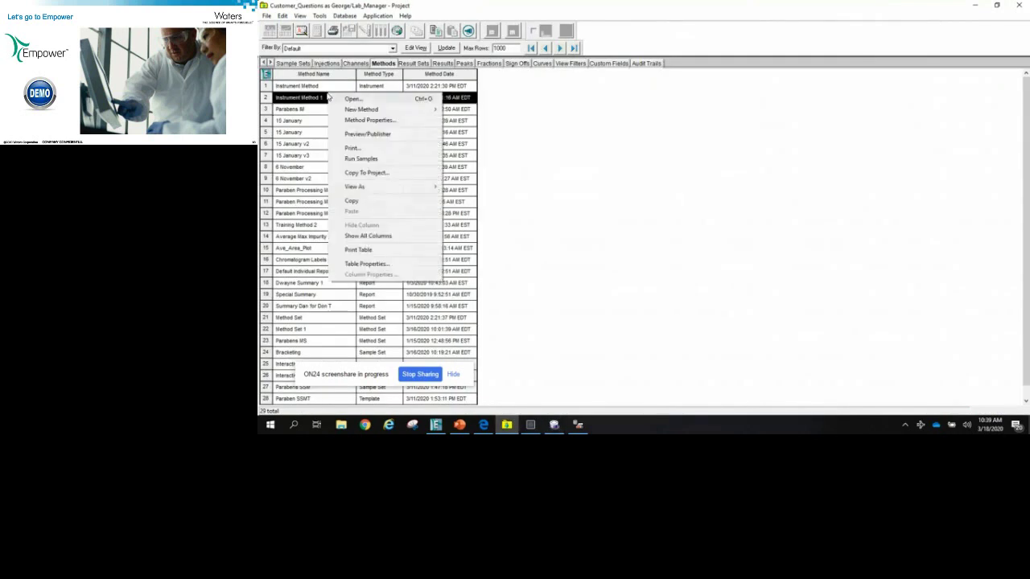
left_click(338, 99)
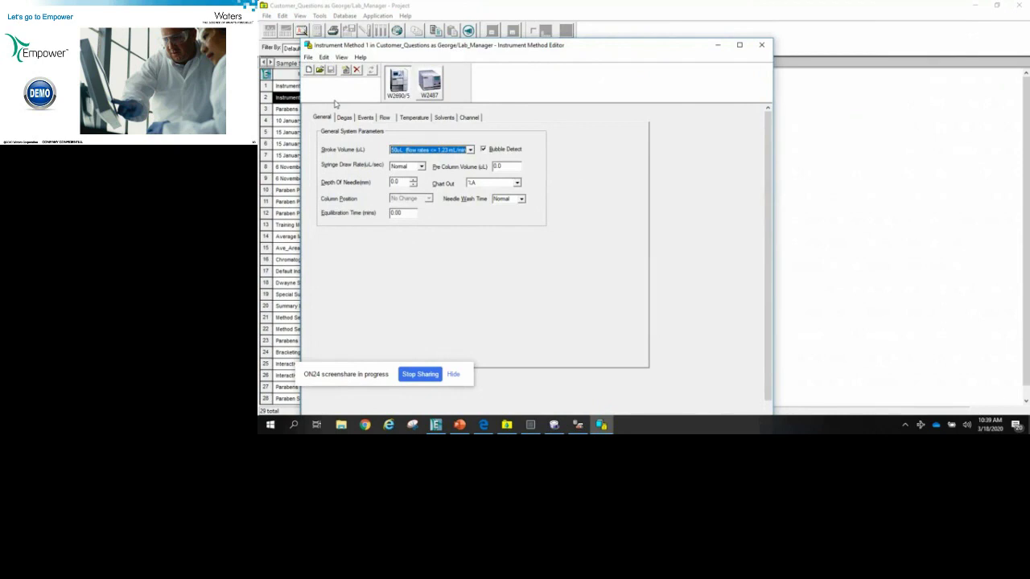
Step: Set the flow's pump mode to Gradient with an initial composition of 60% A and 40% B
left_click(385, 118)
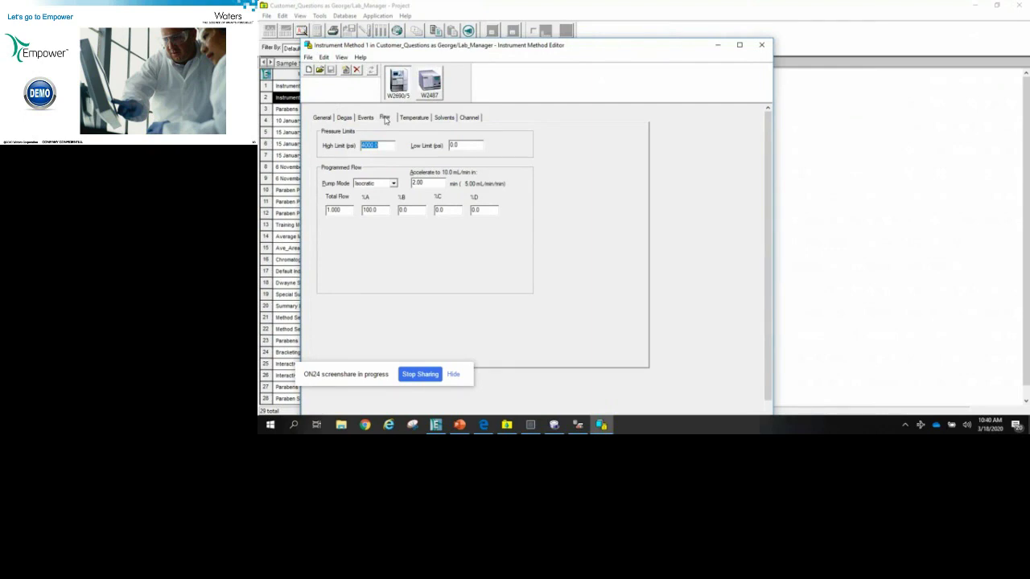
left_click(393, 183)
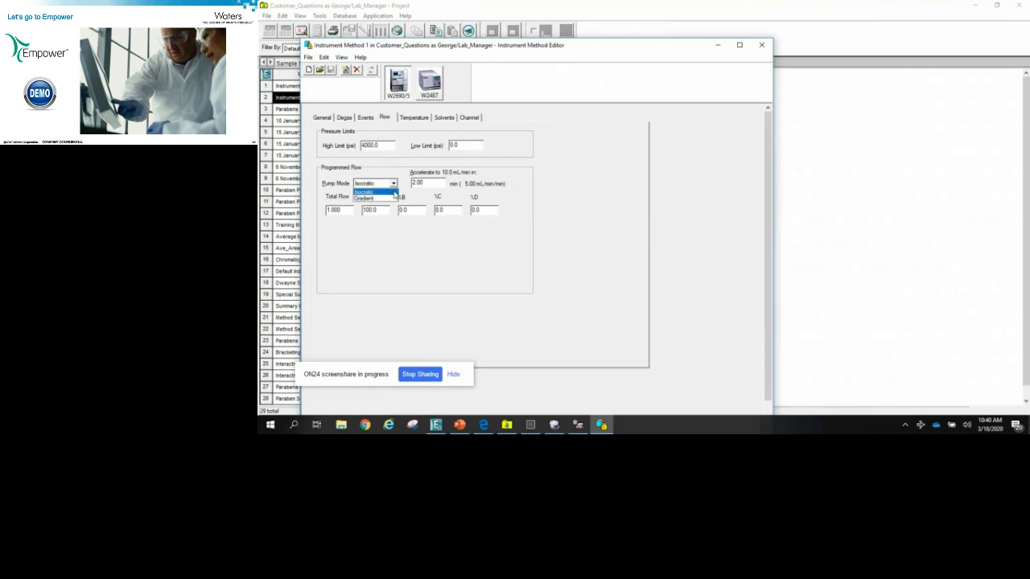
left_click(394, 199)
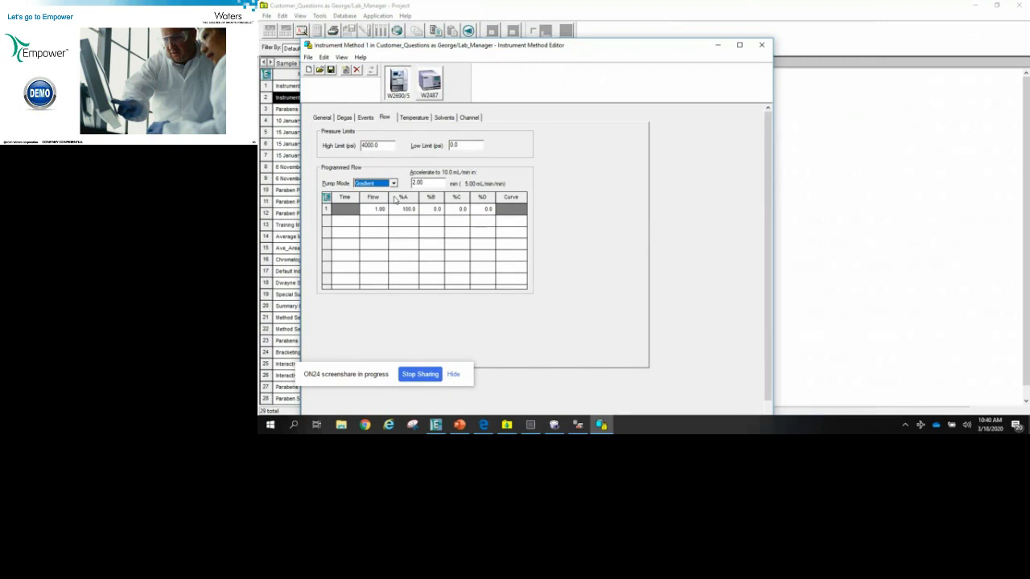
left_click(406, 210)
type("60")
key("Tab")
key("Tab")
key("Tab")
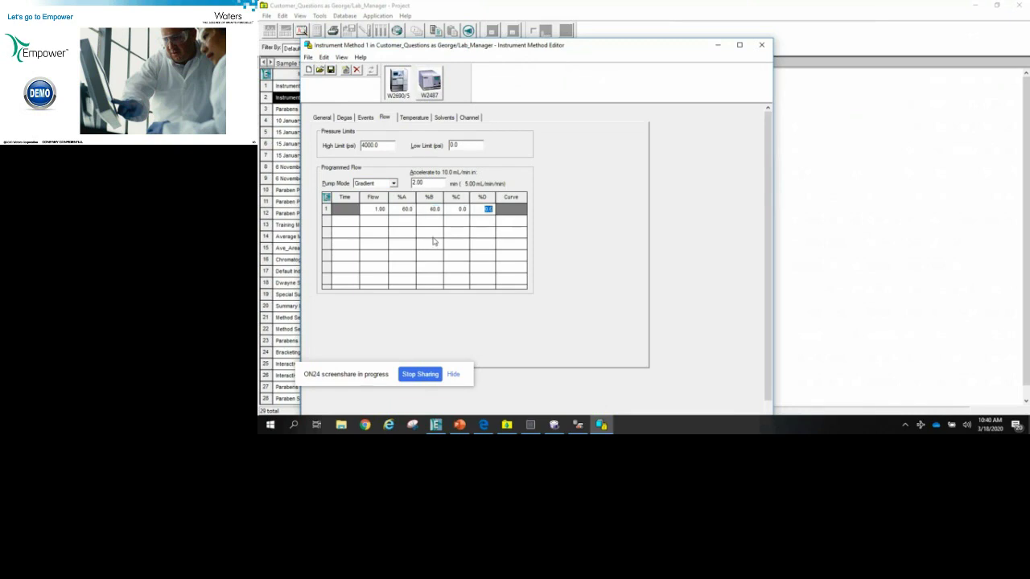
Step: Add a gradient row at 5 minutes with 20% A and 80% B
left_click(351, 224)
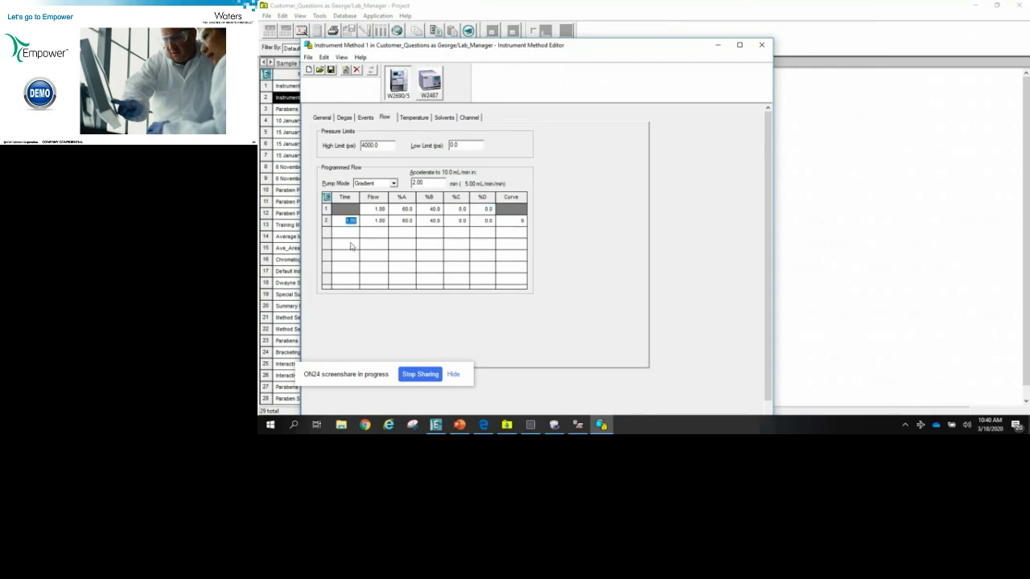
type("5")
left_click(404, 224)
double_click(404, 224)
type("20")
key("Tab")
type("8")
Step: Add gradient rows at 7 and 10 minutes, both with 60% A, 20% B and 20% C
left_click(350, 231)
type("1")
key("Tab")
key("Tab")
type("60")
key("Tab")
type("20")
left_click(347, 244)
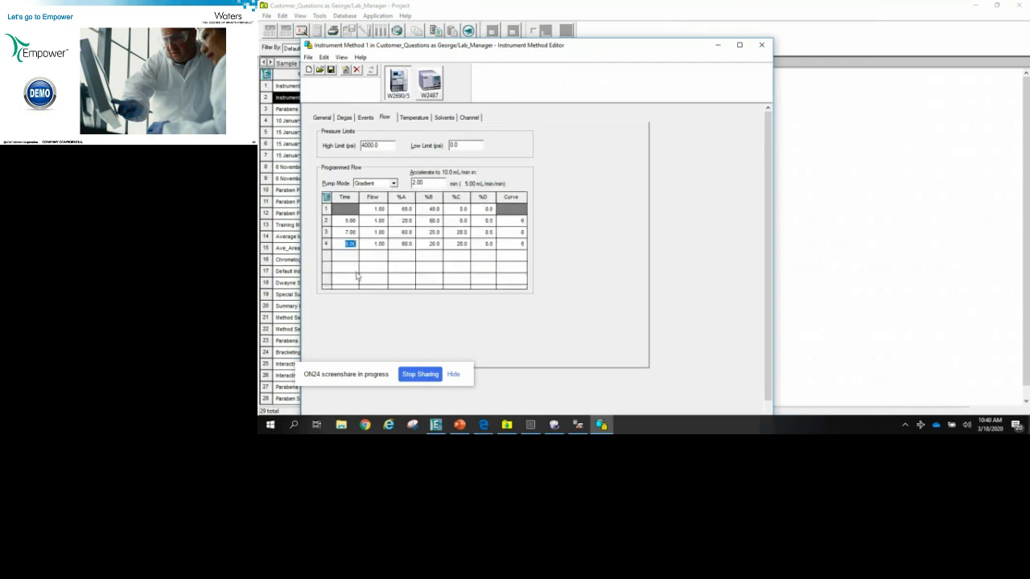
type("10")
Step: Add a gradient row at 30 minutes with flow 0.1 and curve 11, and close the instrument method without saving
left_click(352, 255)
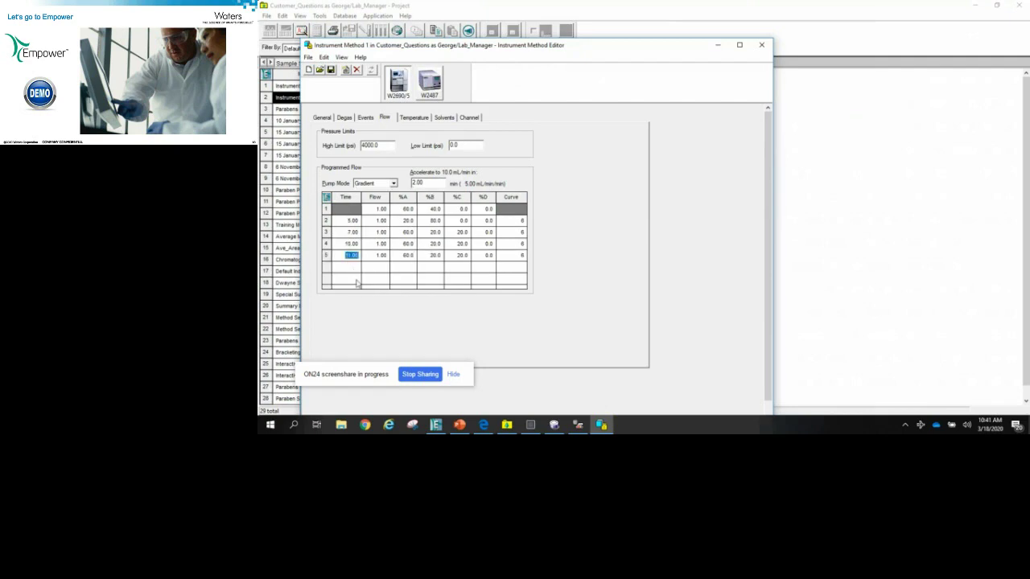
type("30")
key("Tab")
type("0.1")
key("Tab")
key("Tab")
key("Tab")
key("Tab")
key("Tab")
type("11")
left_click(761, 45)
left_click(544, 287)
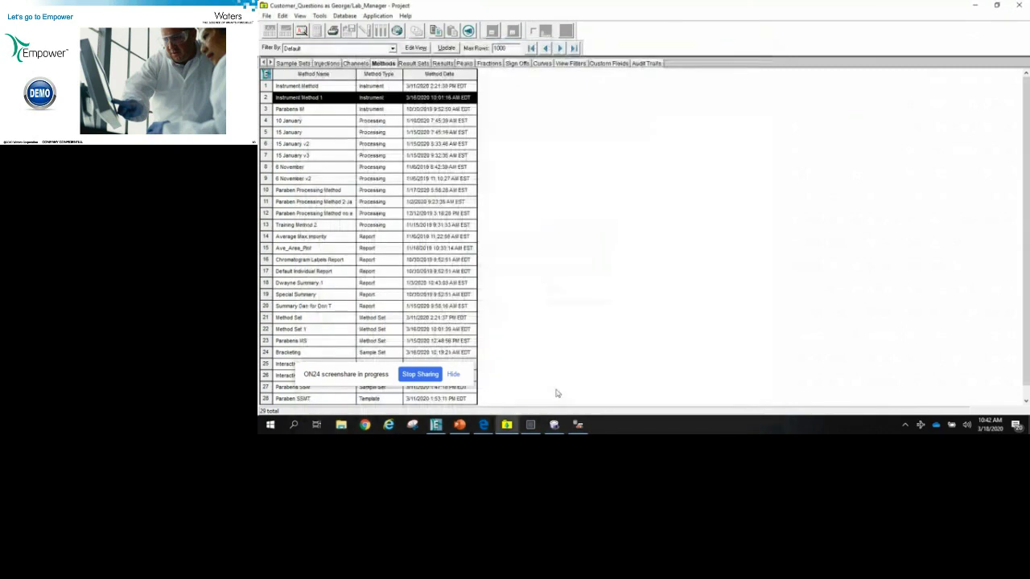
Step: Load the existing Bracketing sample set method in Run Samples, and minimize that window after reviewing the method
left_click(554, 424)
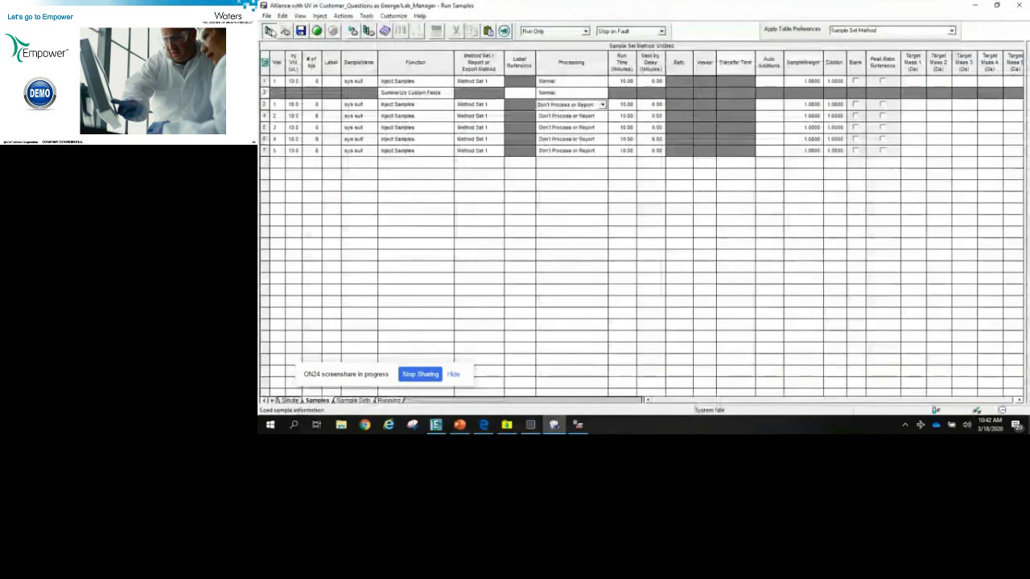
left_click(270, 31)
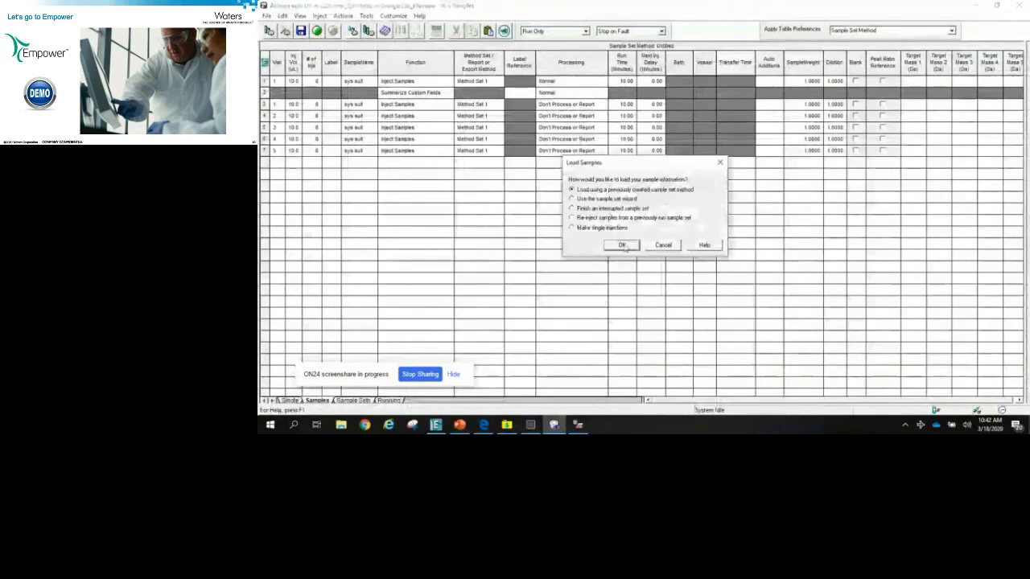
left_click(622, 245)
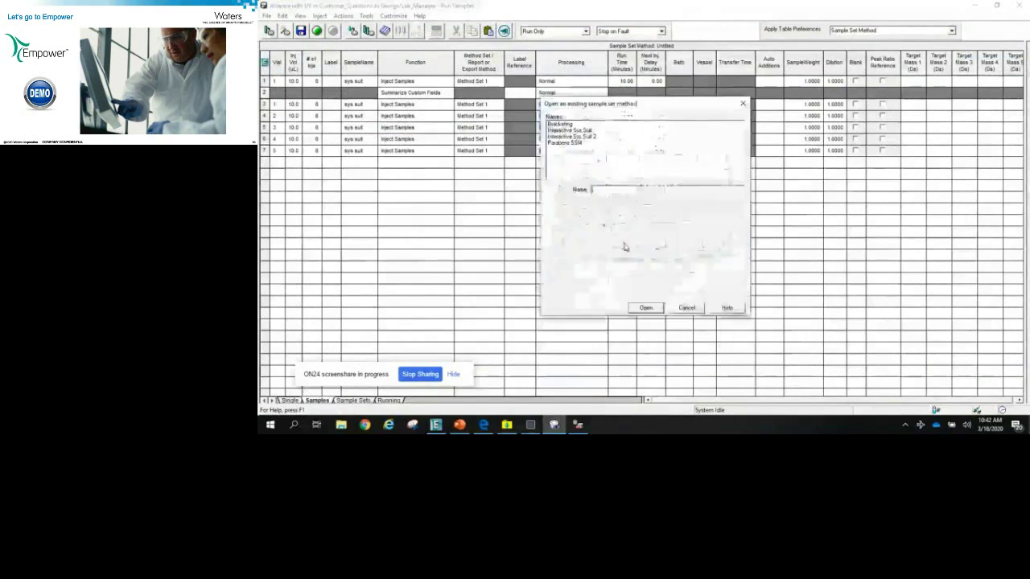
left_click(567, 125)
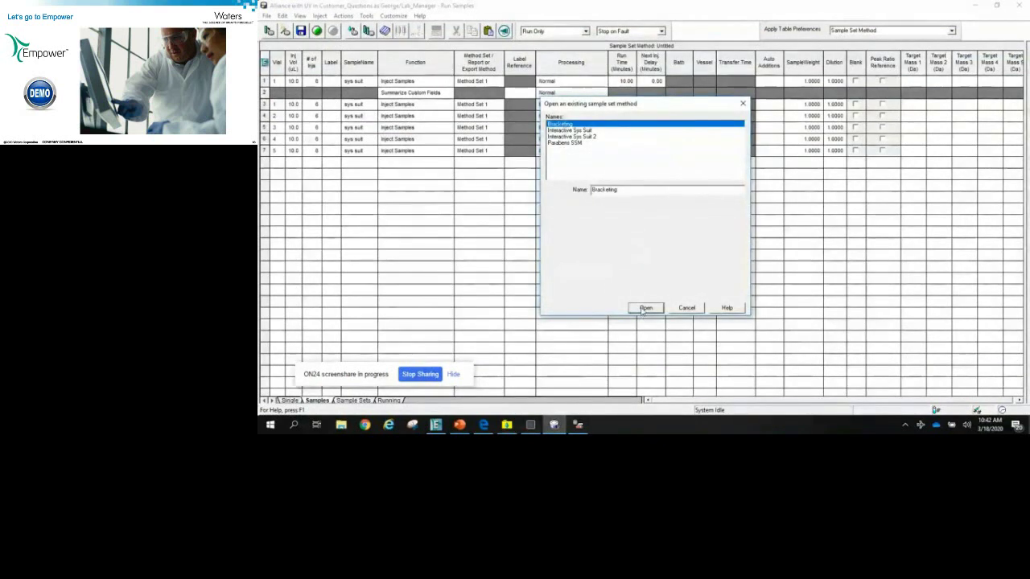
left_click(642, 311)
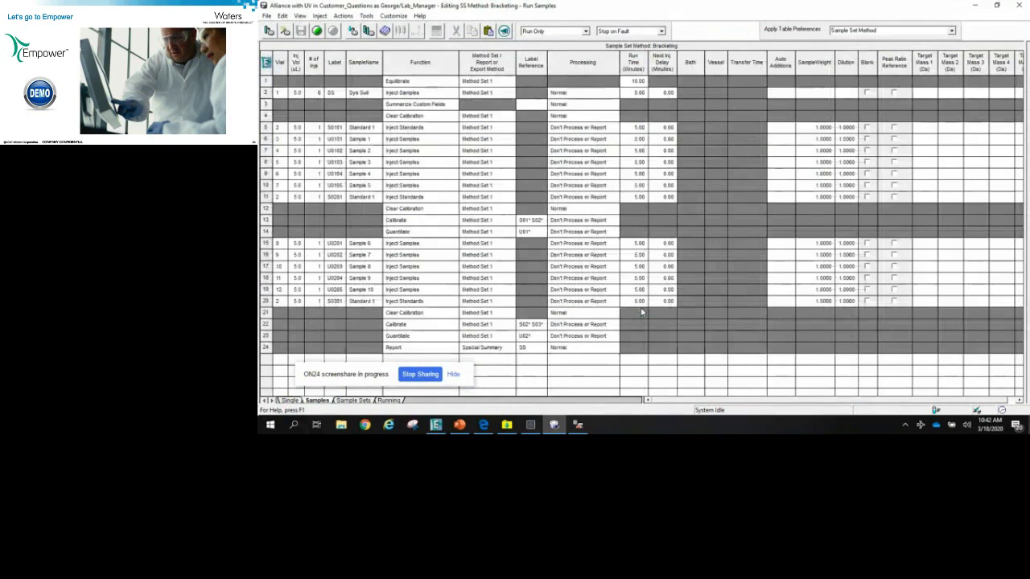
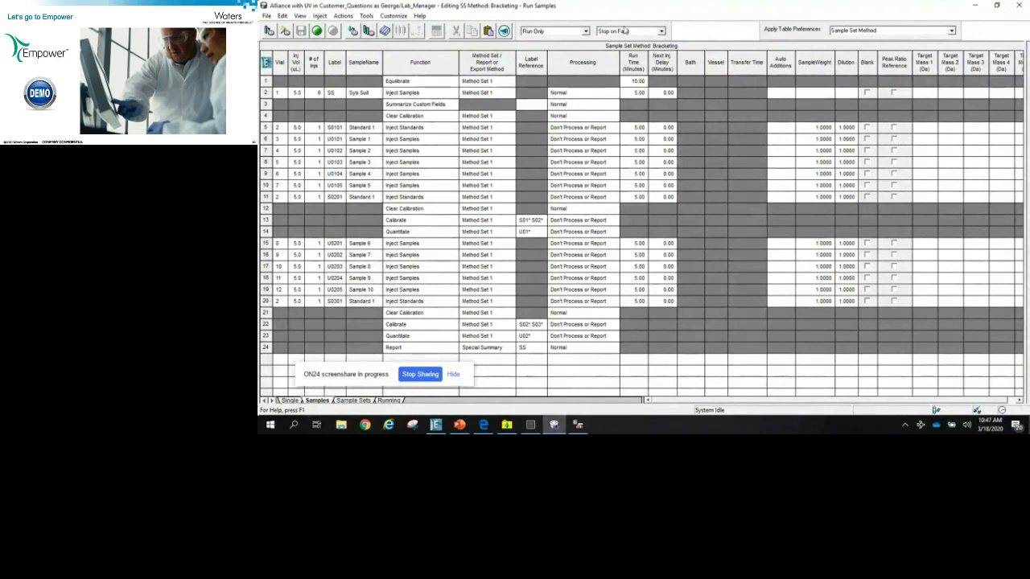
left_click(974, 6)
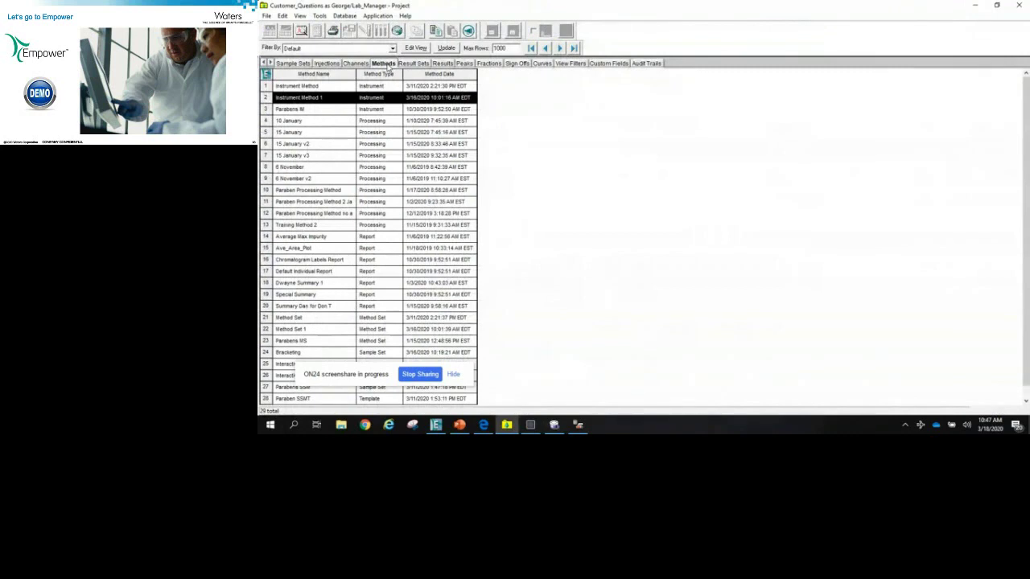
Step: Filter the project's methods with the Sample Set view and show the method properties of the Bracketing method
scroll(545, 206, "down", 1)
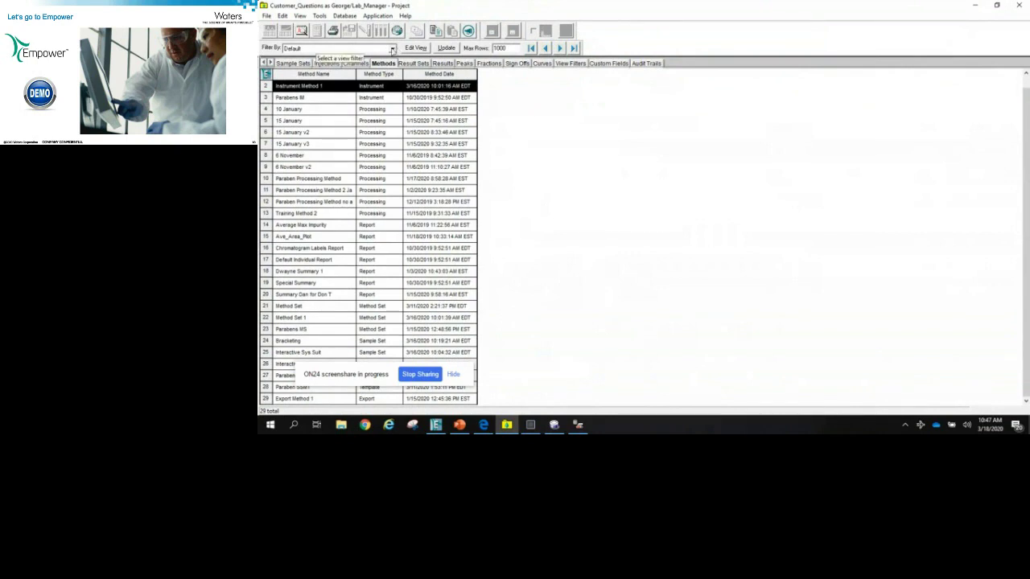
left_click(392, 50)
left_click(297, 63)
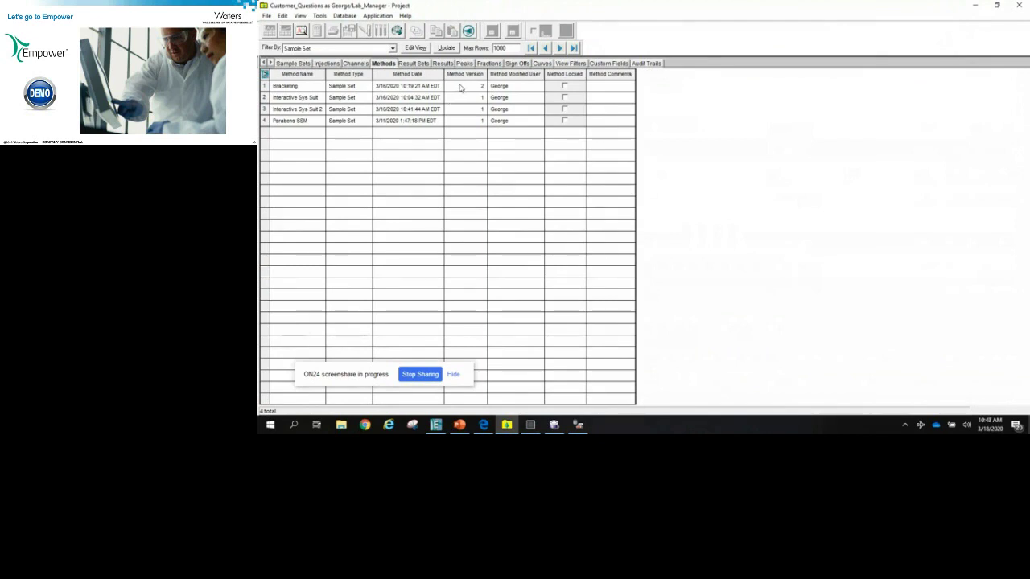
right_click(263, 86)
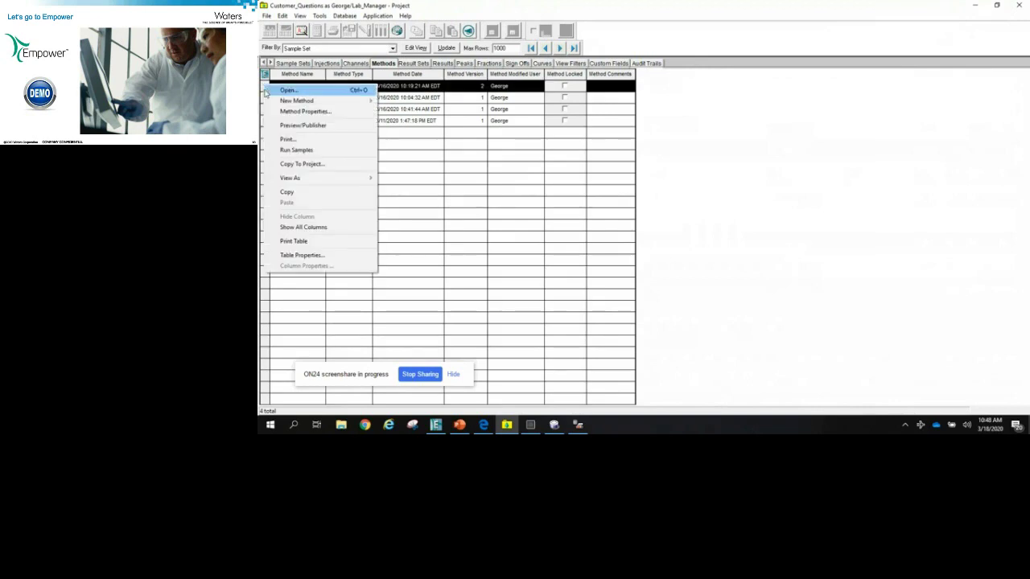
left_click(283, 112)
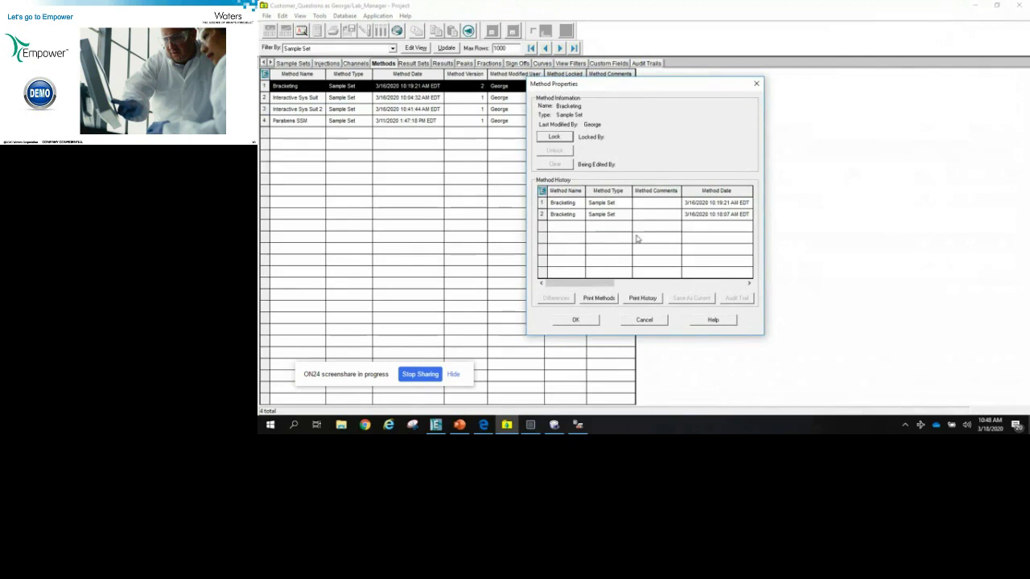
Step: Examine the method history of Bracketing across its columns through to the method version
left_click(750, 284)
left_click(749, 284)
left_click(748, 284)
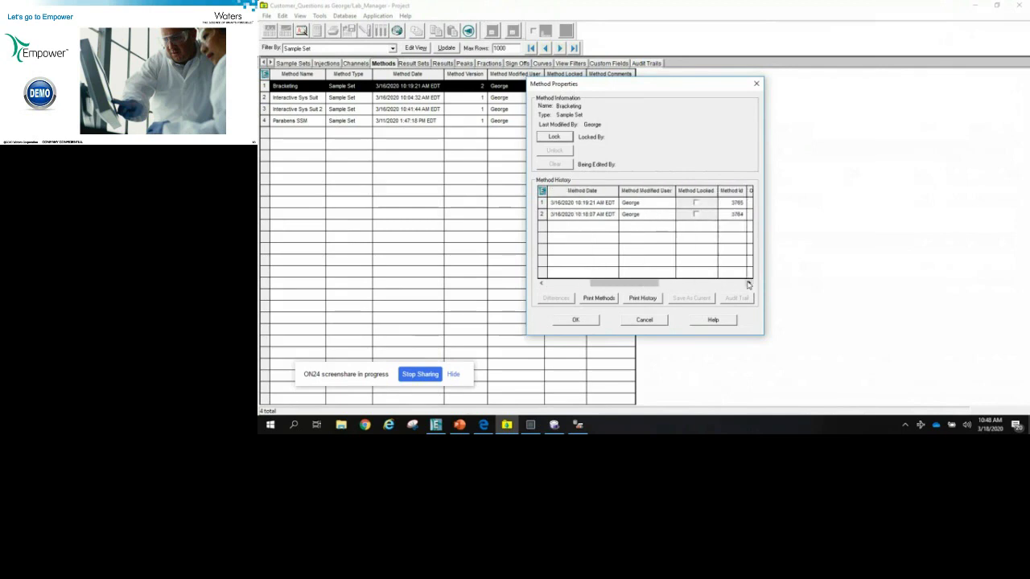
left_click(748, 284)
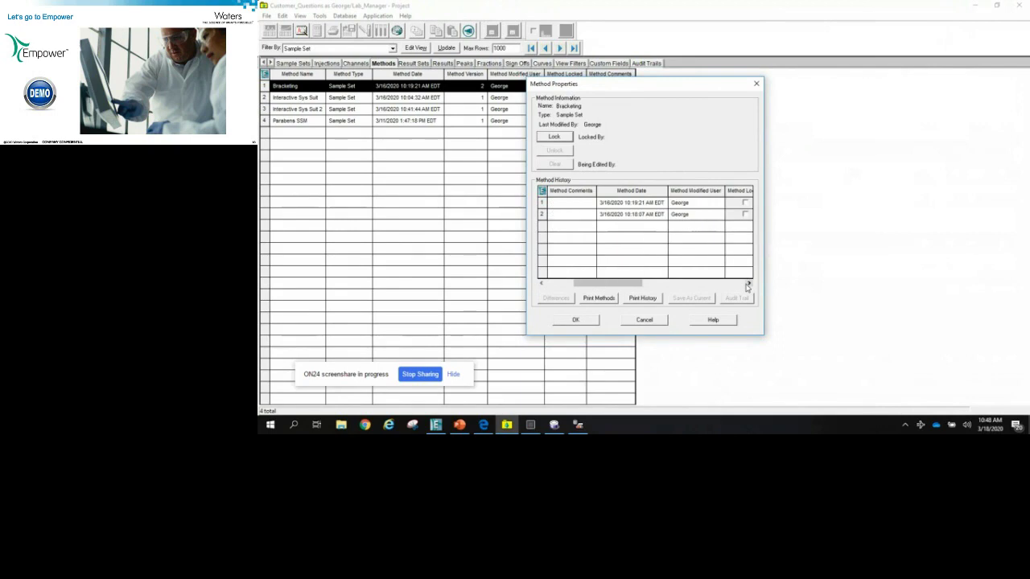
left_click(749, 285)
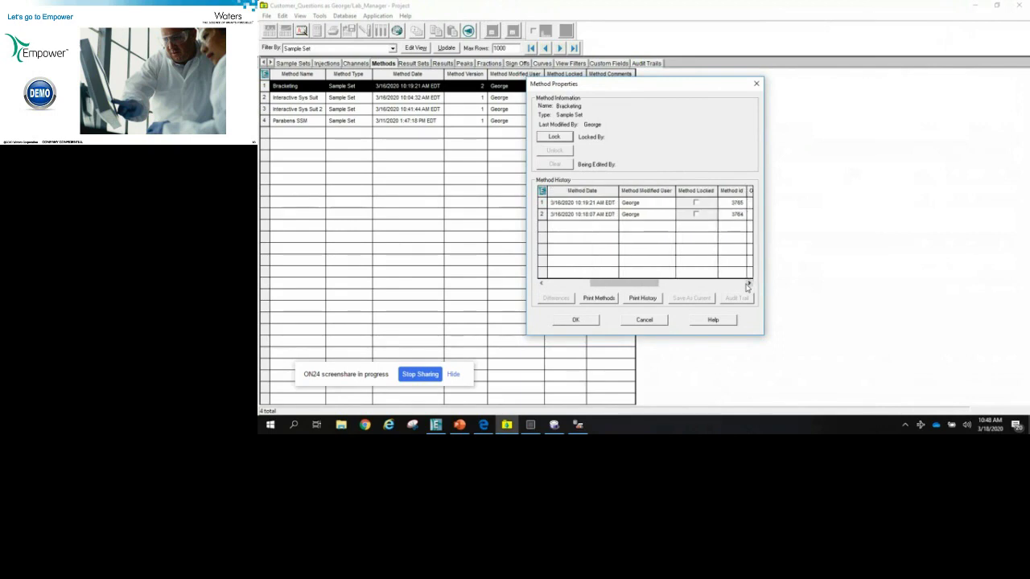
left_click(748, 284)
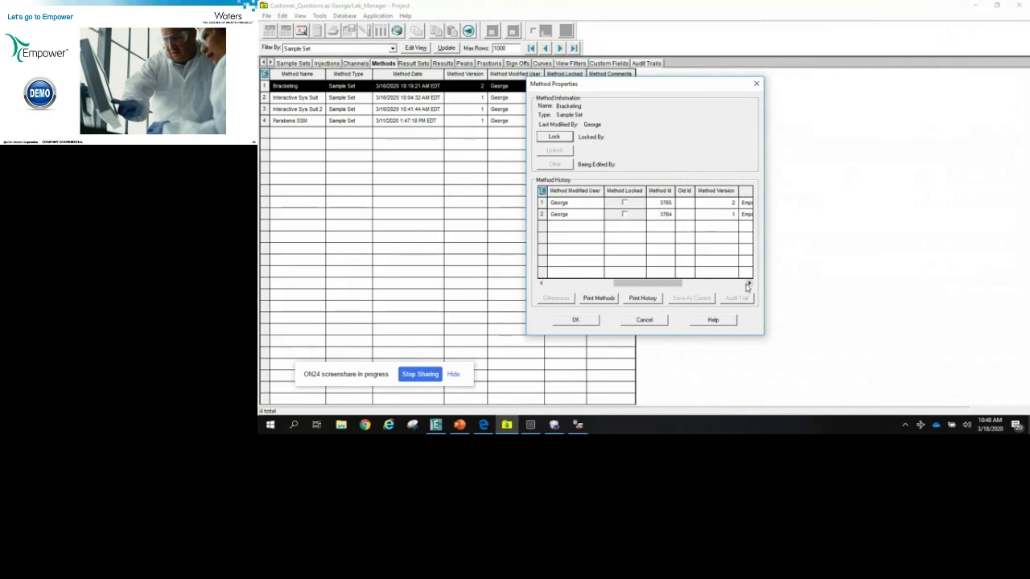
left_click(749, 285)
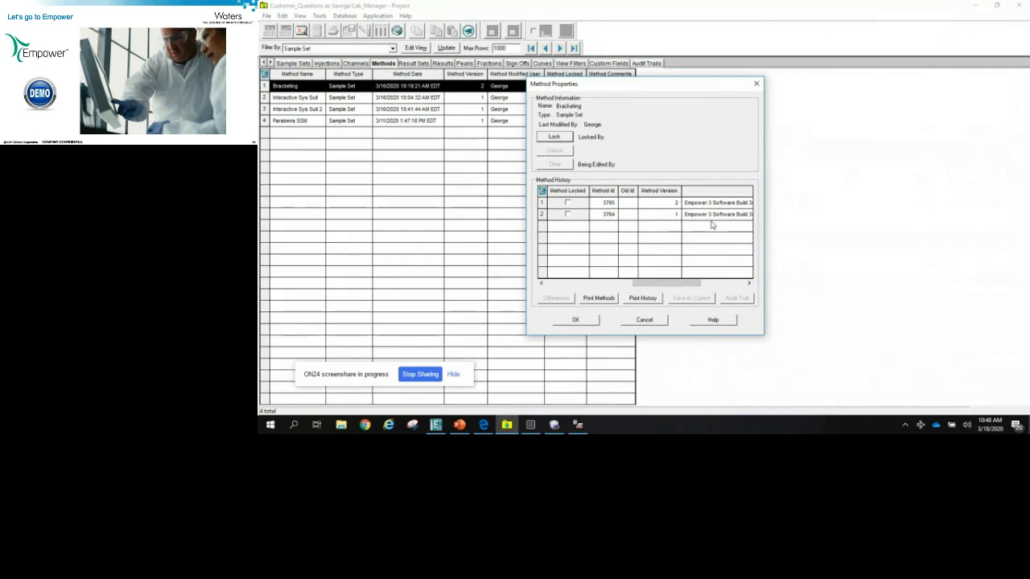
Step: Compare all versions of the Bracketing method for differences, then select the version 2 entry and cancel the method properties
left_click(542, 191)
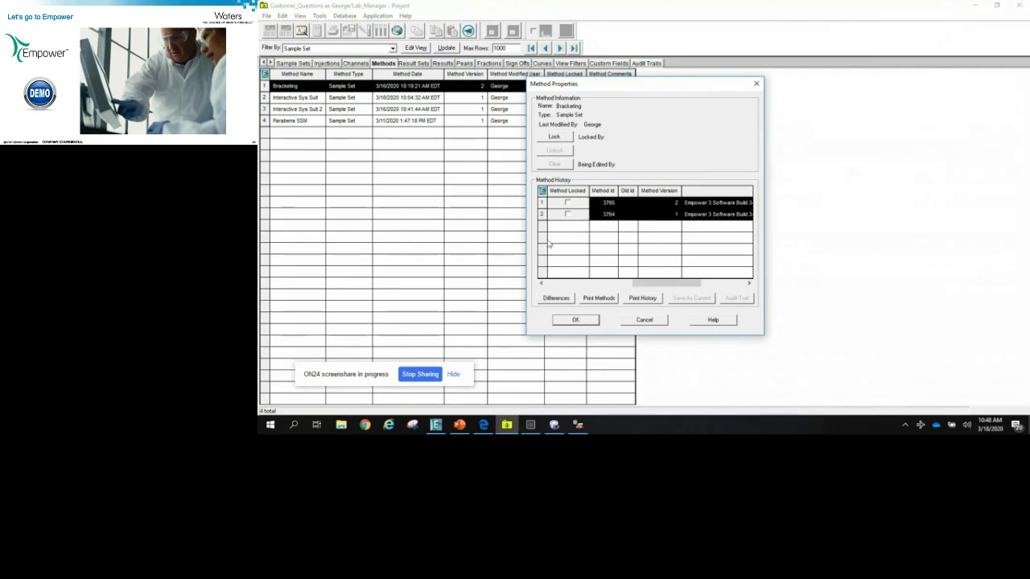
left_click(557, 301)
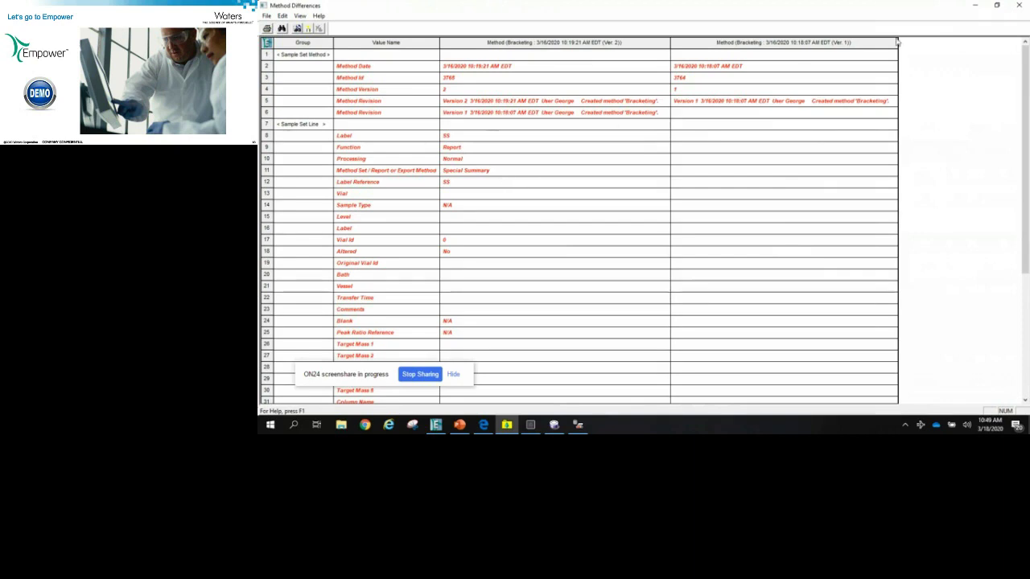
left_click(1024, 5)
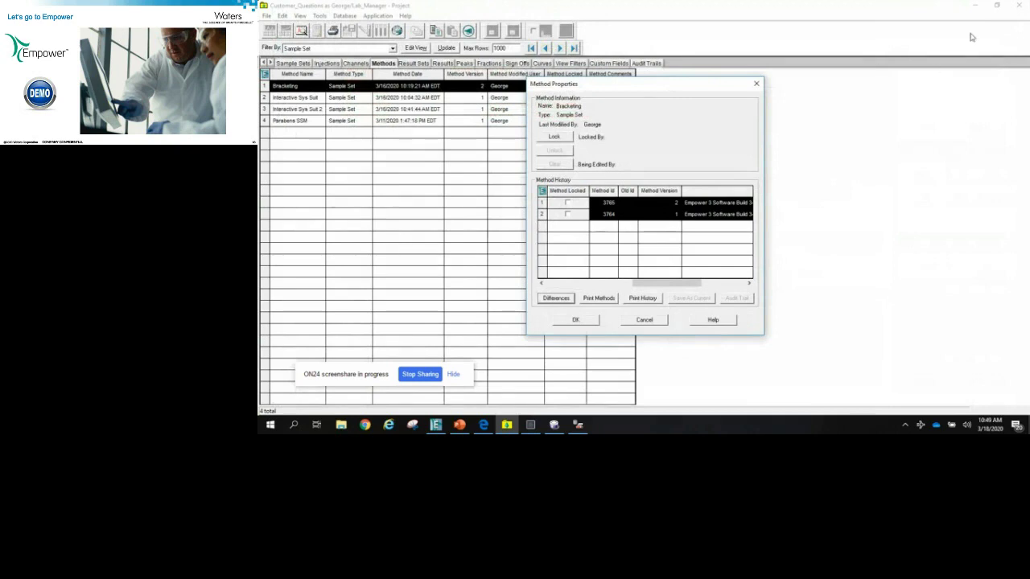
left_click(551, 203)
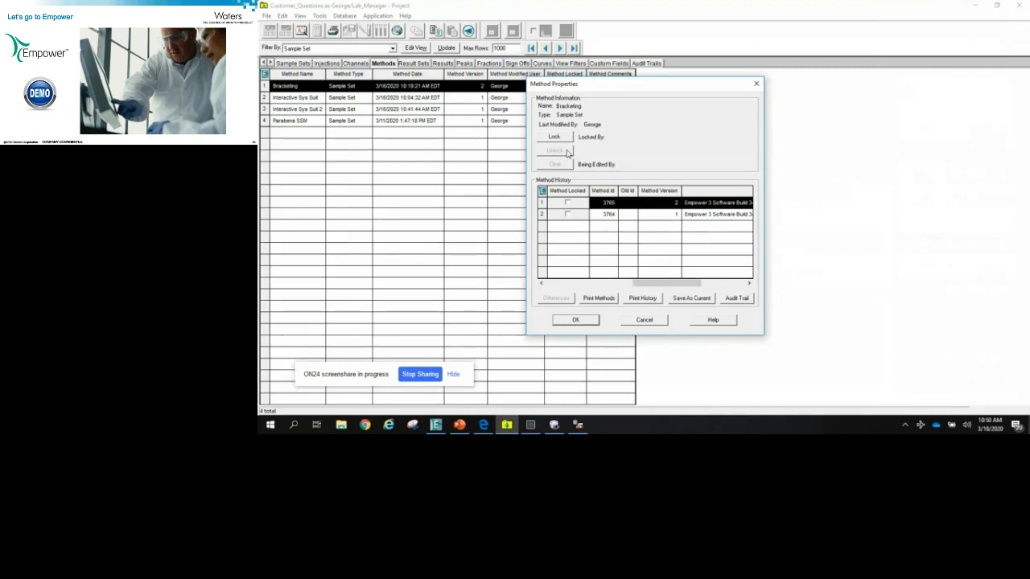
left_click(643, 320)
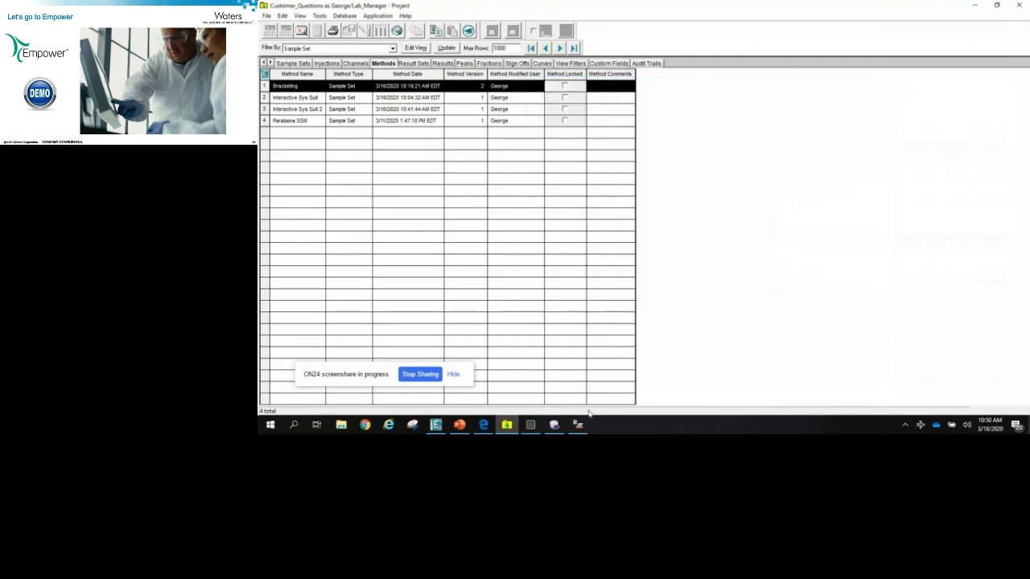
Step: Look briefly at the Bracketing method in Run Samples, then open the project's Paraben Assay sample set for alteration
left_click(553, 425)
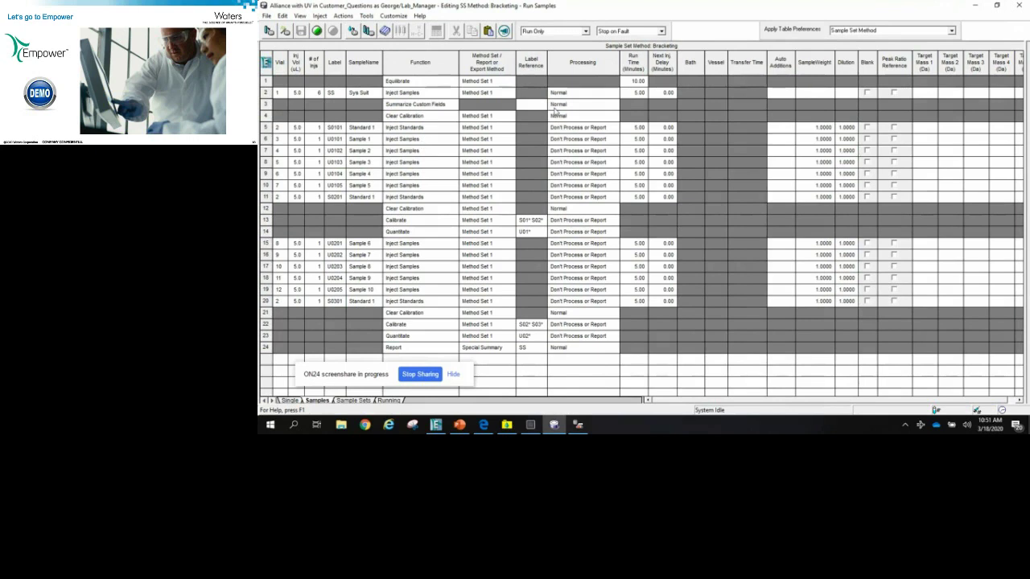
left_click(976, 5)
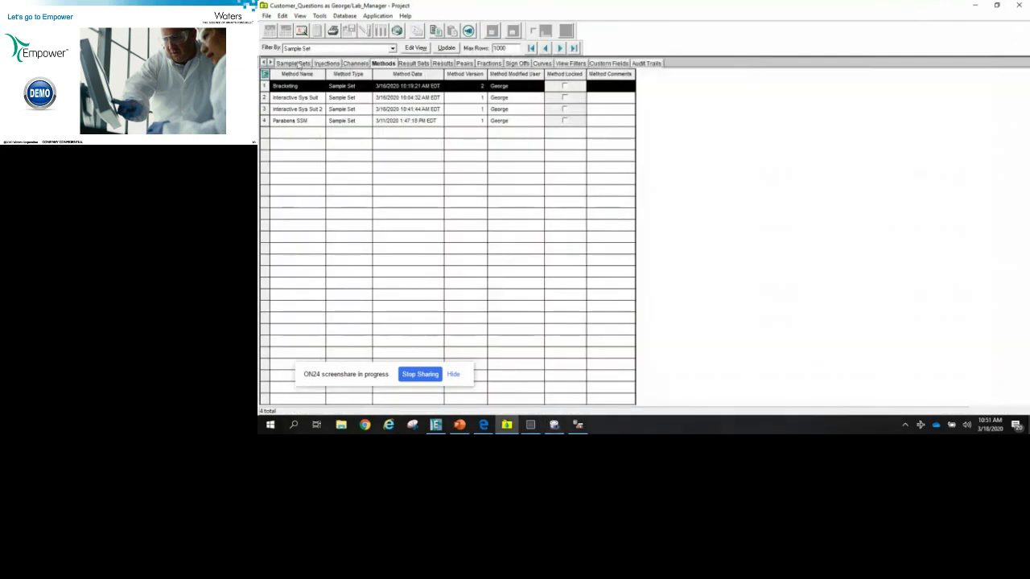
left_click(294, 63)
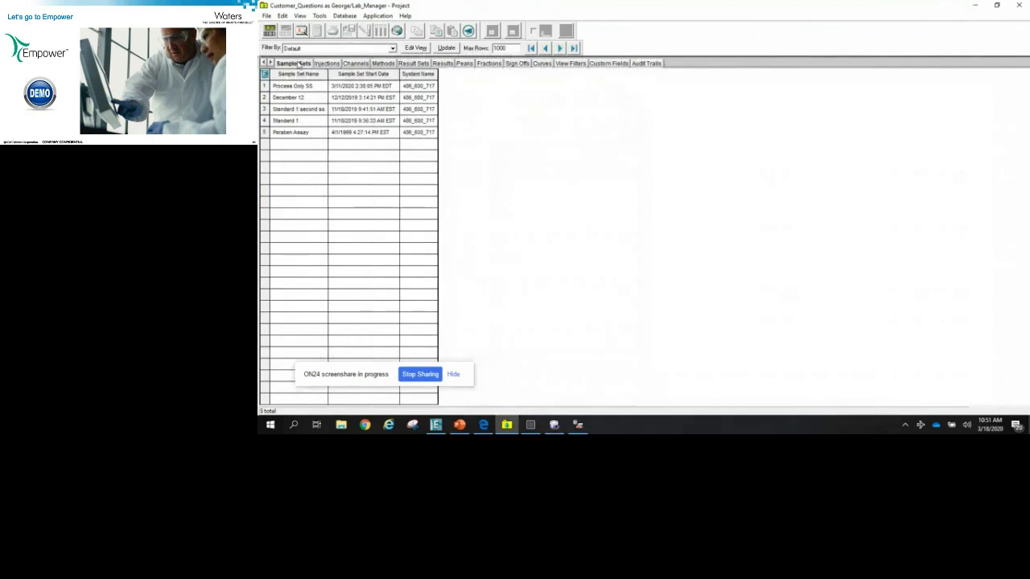
left_click(291, 134)
right_click(292, 134)
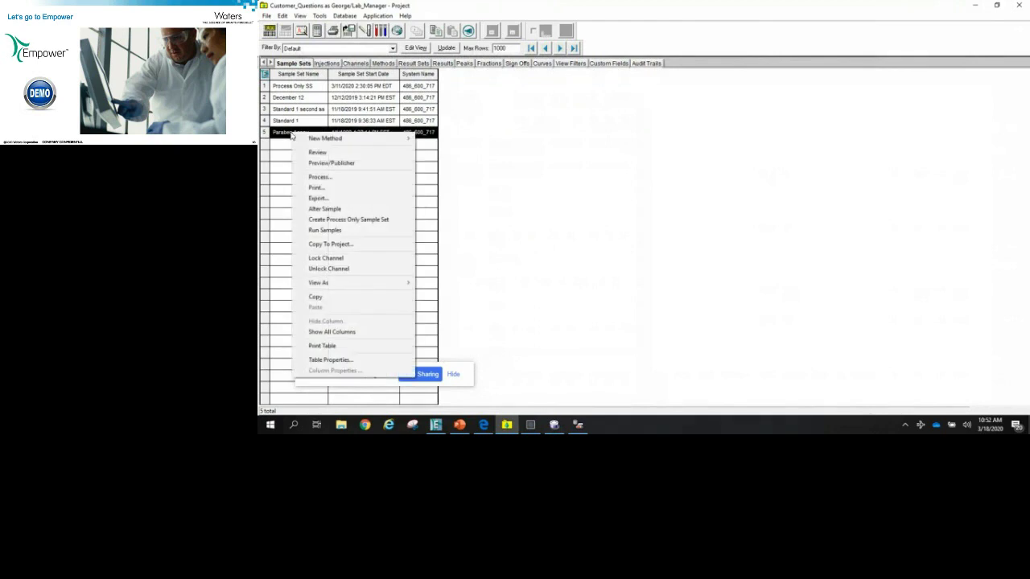
left_click(310, 209)
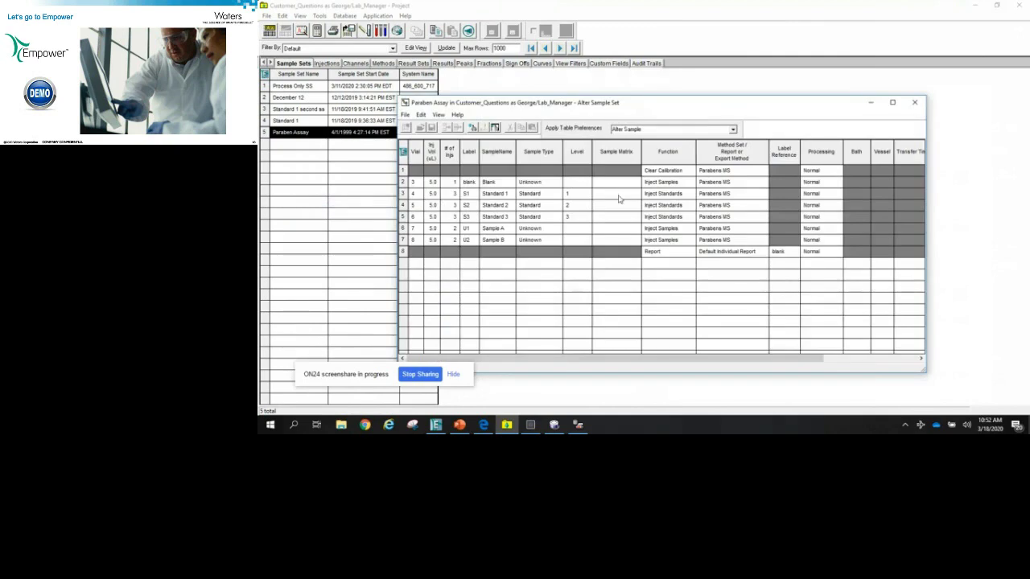
Step: Change the sample type of Standard 3 to Unknown and save the altered sample set
left_click(688, 194)
left_click(686, 206)
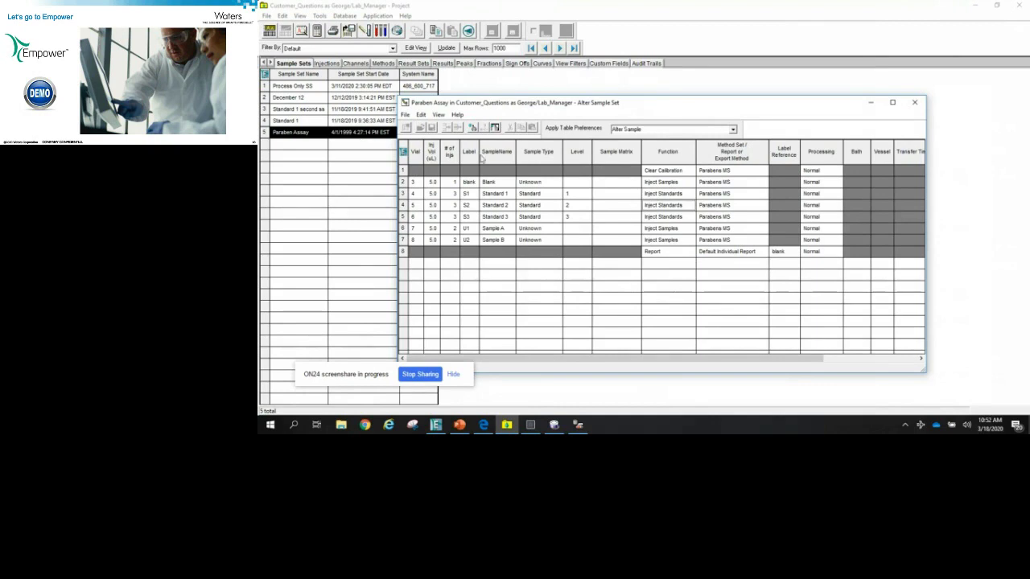
left_click(547, 219)
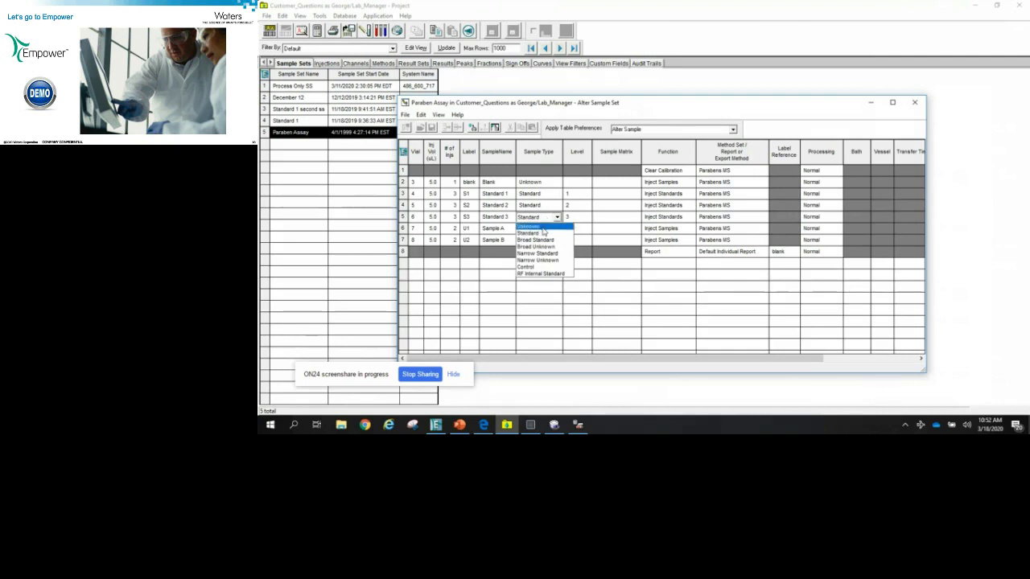
left_click(544, 228)
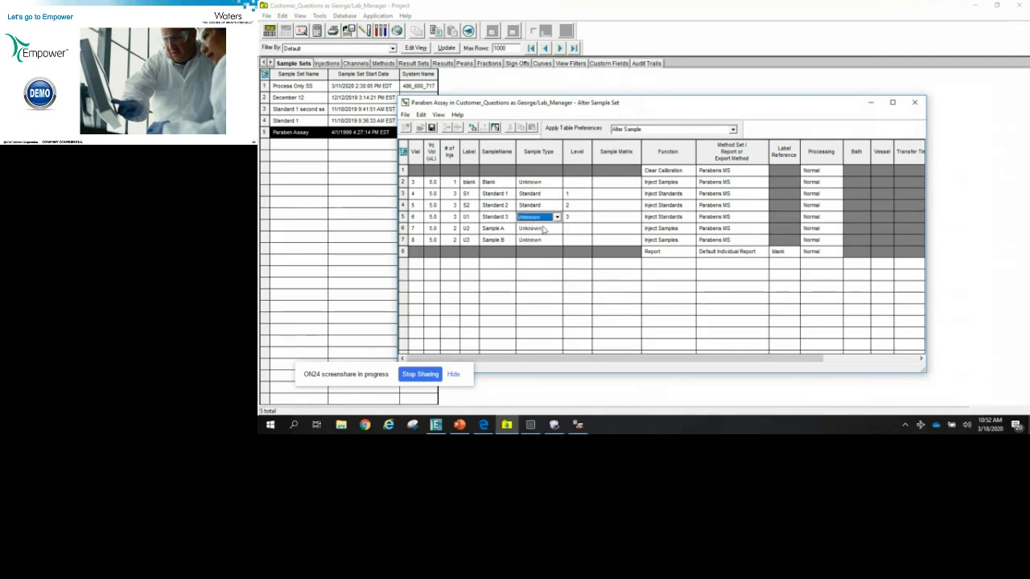
left_click(432, 128)
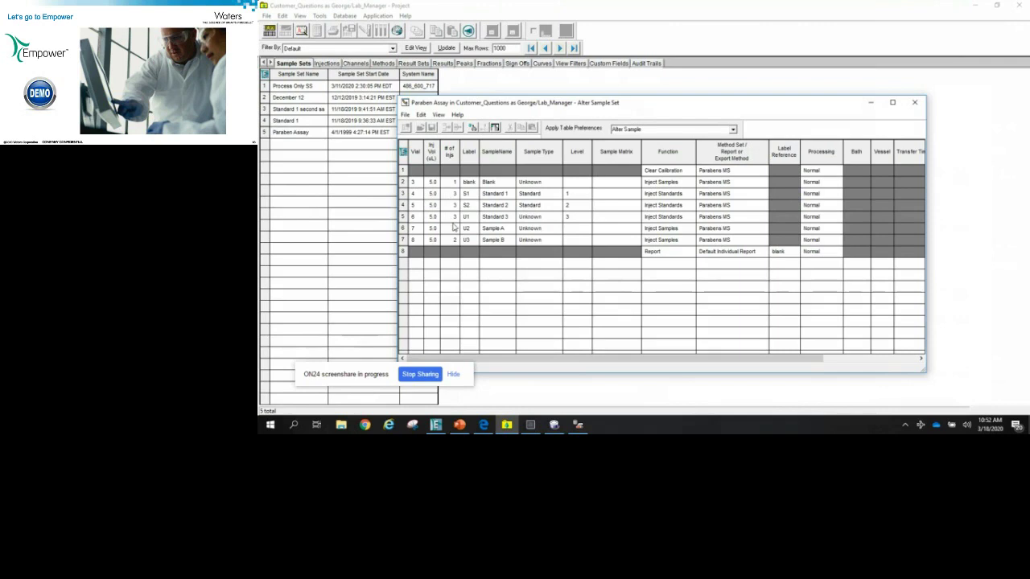
Step: View the sample history of the Standard 3 row down to its latest entries and close it
right_click(403, 217)
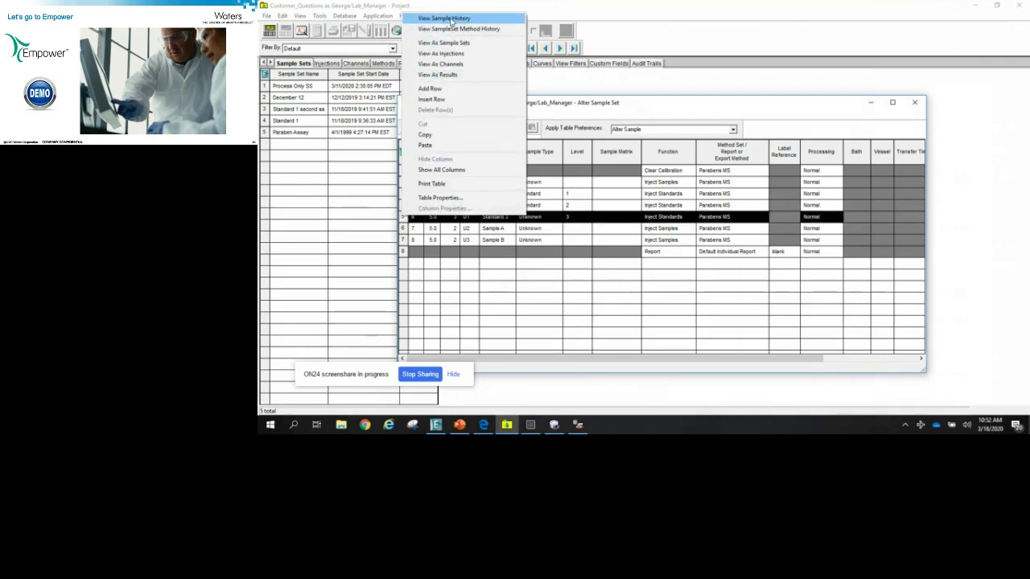
left_click(450, 19)
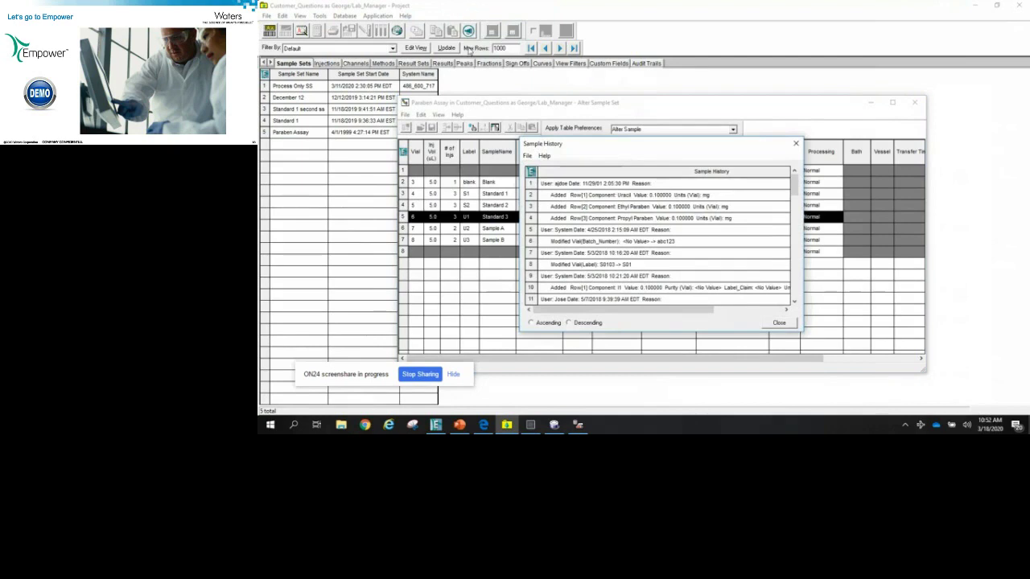
left_click(793, 205)
left_click_drag(793, 205, 787, 297)
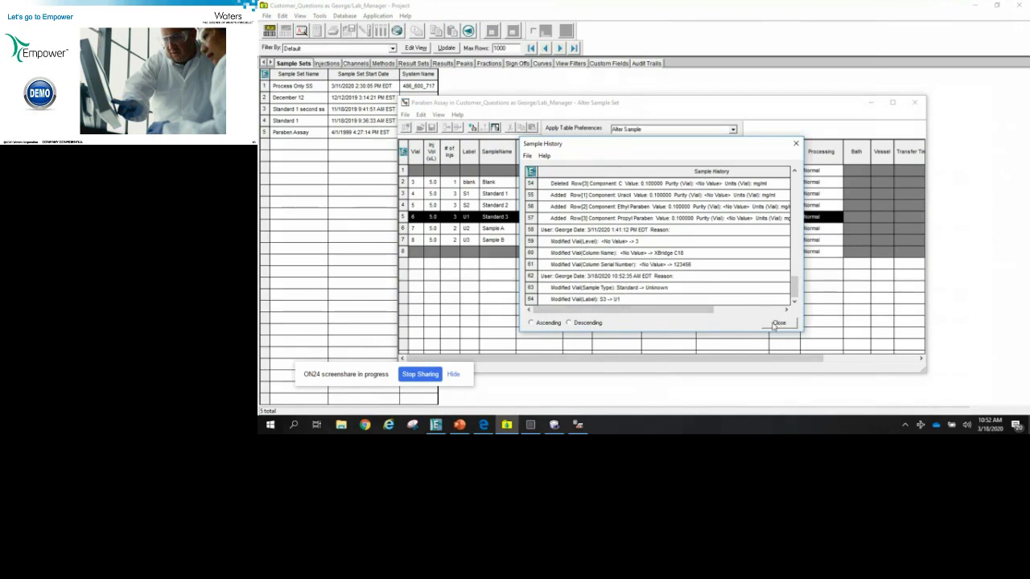
left_click(774, 324)
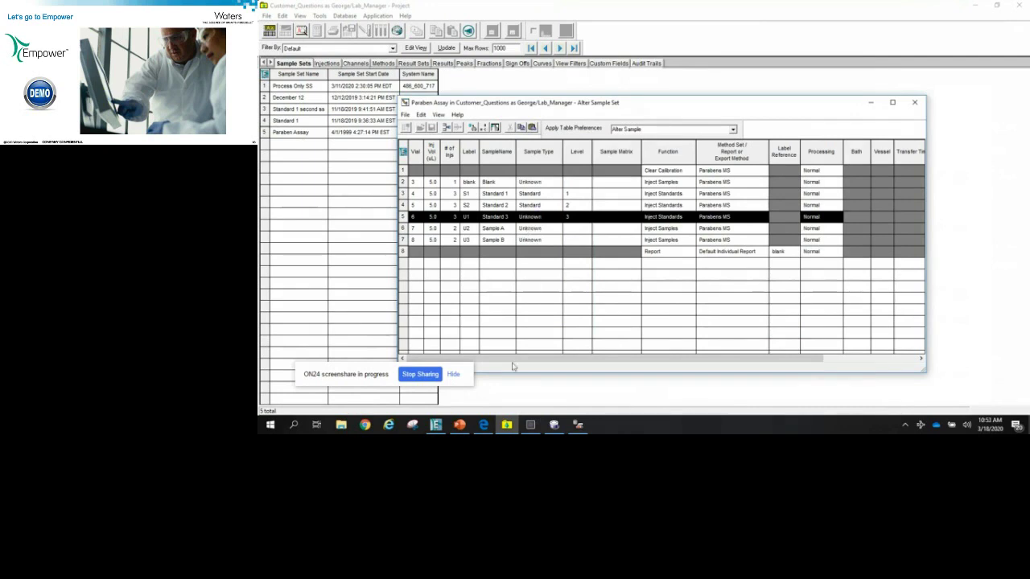
Step: Switch to Run Samples, review the function options for Sample 1 without changing its function, and stop the screen share
mouse_move(557, 430)
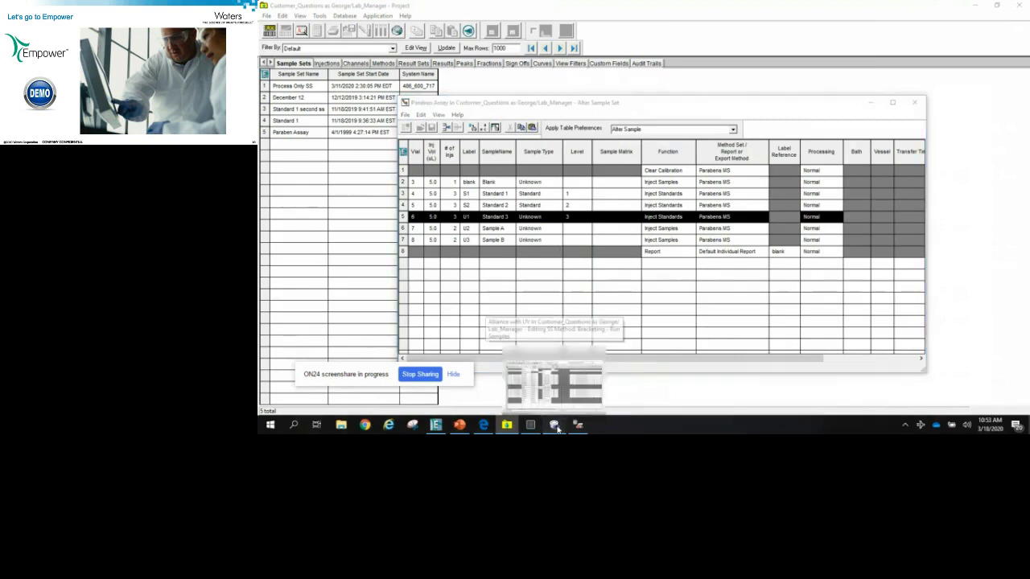
left_click(557, 430)
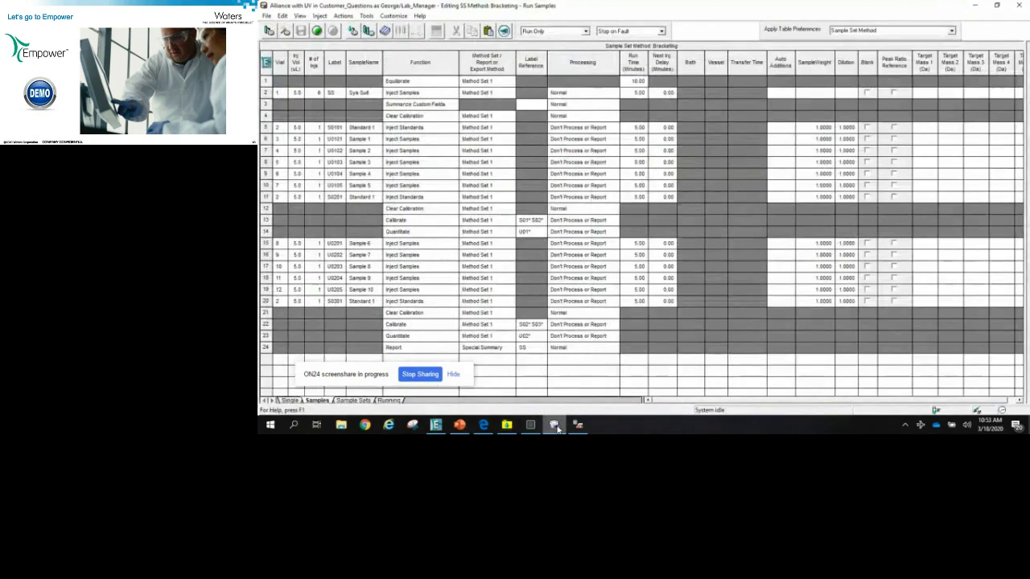
left_click(452, 141)
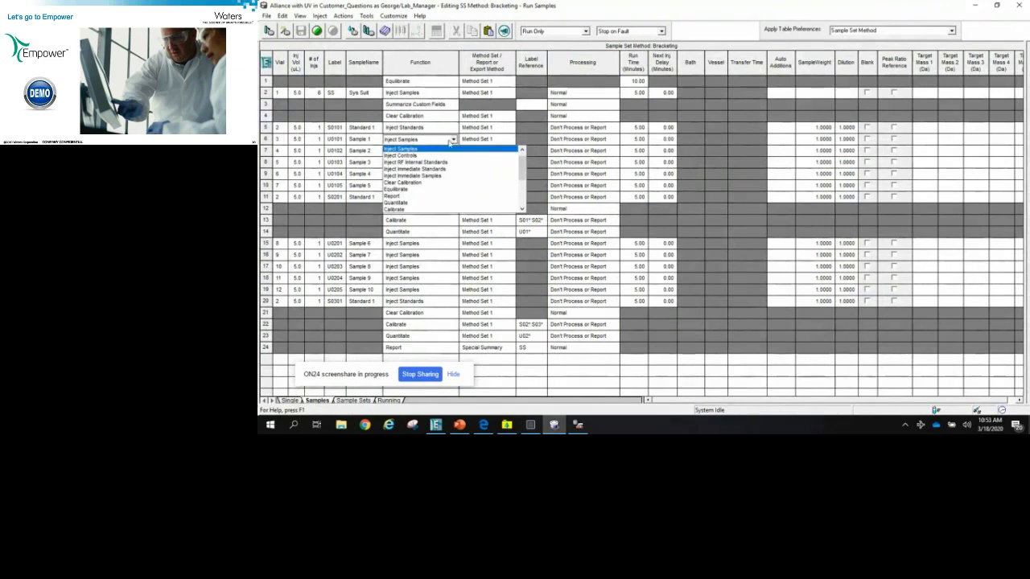
left_click_drag(521, 175, 523, 154)
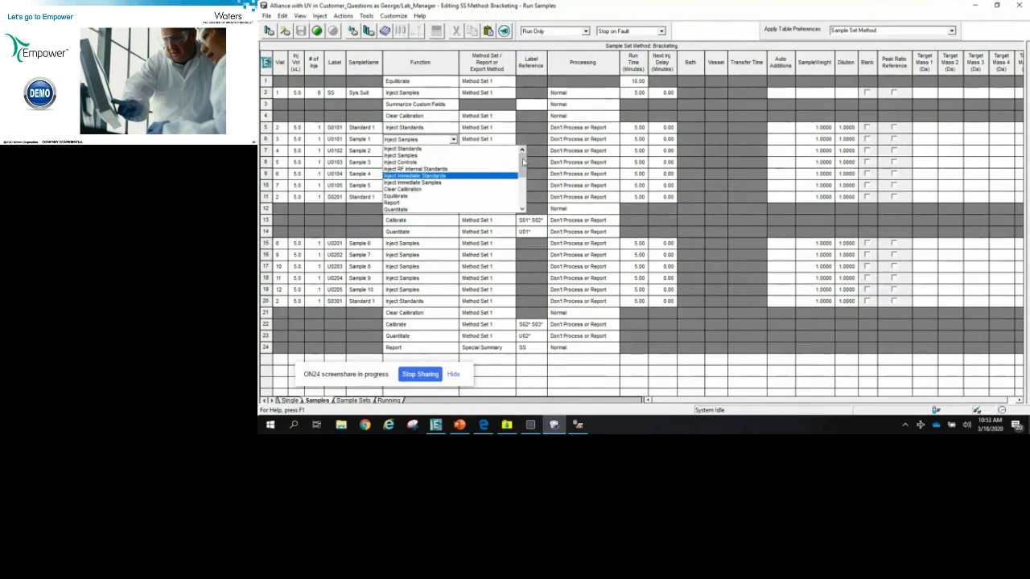
mouse_move(523, 165)
left_mouse_down()
mouse_move(520, 205)
mouse_move(521, 161)
mouse_move(522, 180)
left_mouse_up()
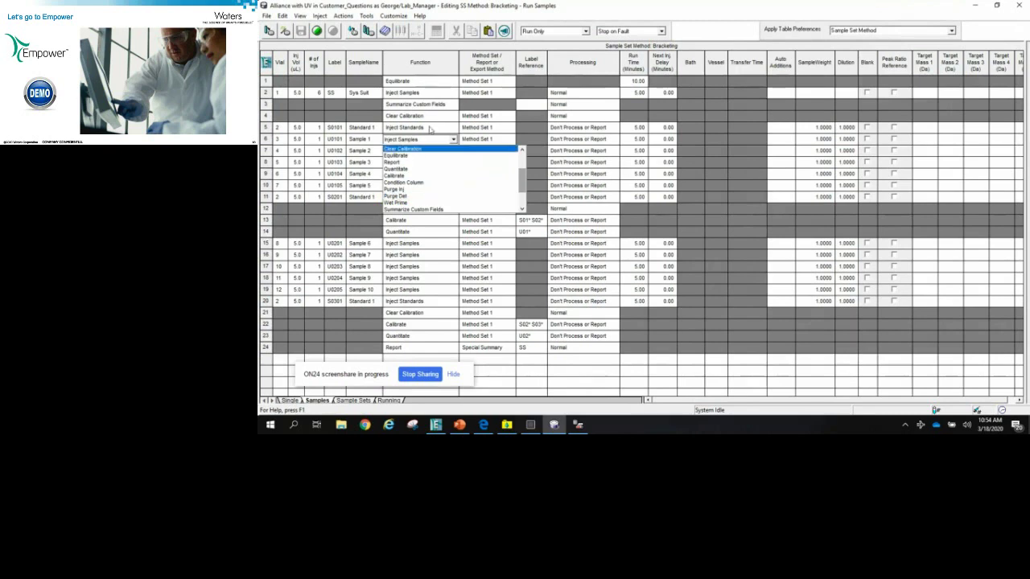
left_click(430, 132)
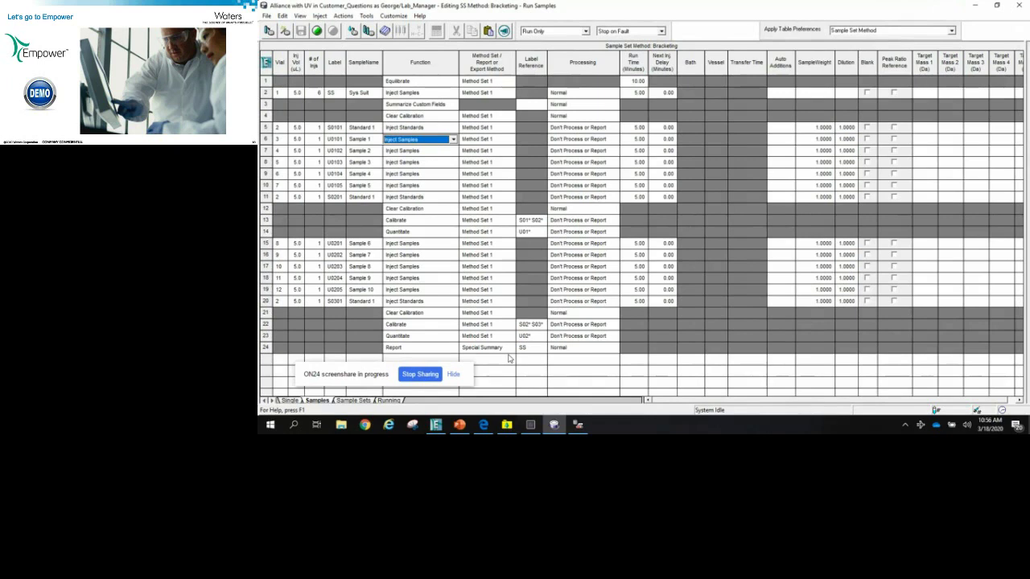
left_click(421, 375)
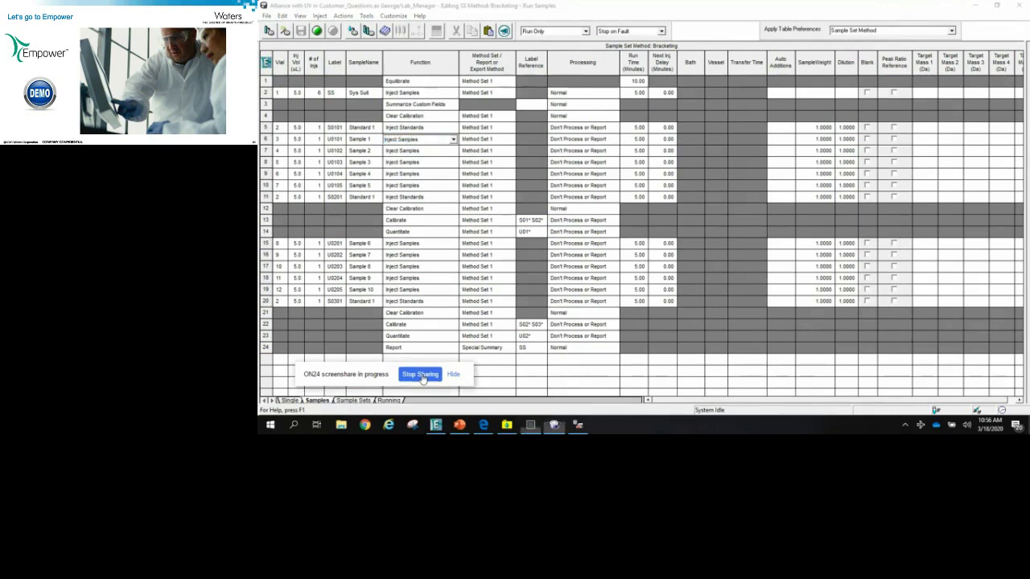